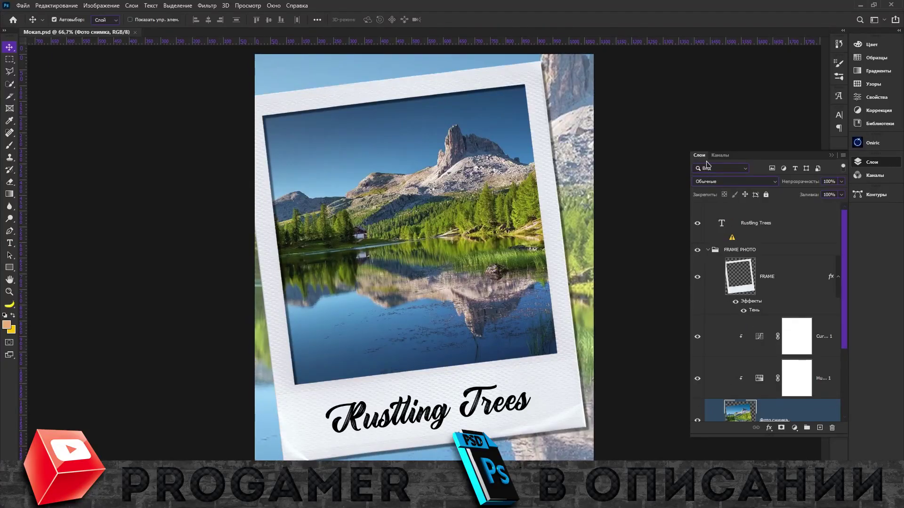
Open the Rustling Trees caption for editing and replace its missing font.
scroll(767, 257, "down", 3)
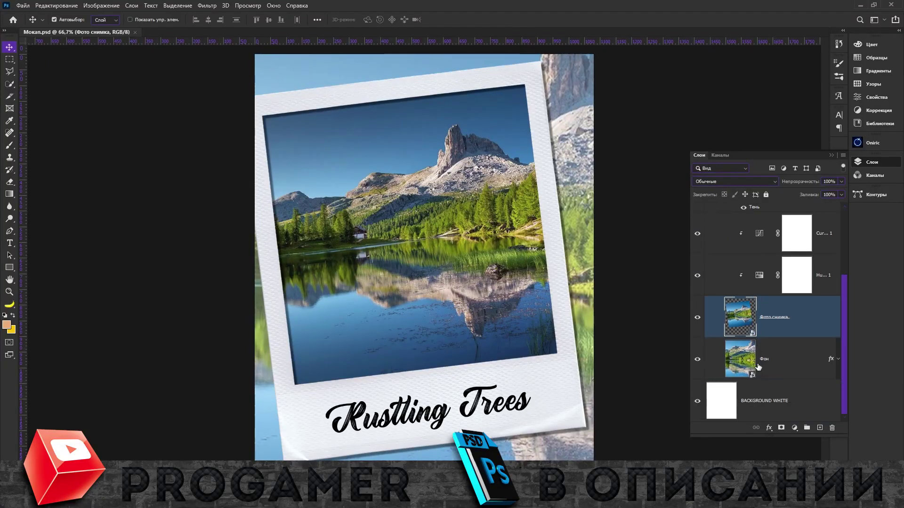
scroll(759, 366, "up", 3)
scroll(768, 362, "down", 3)
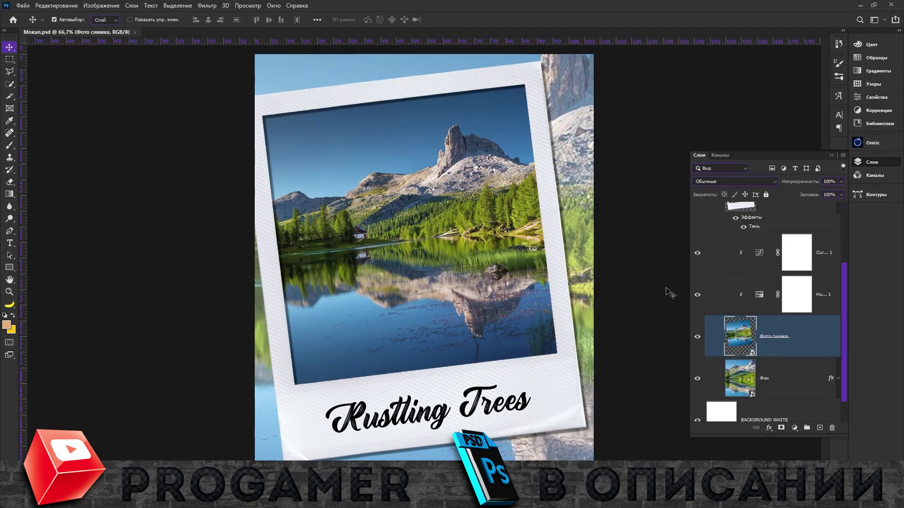
scroll(763, 311, "up", 3)
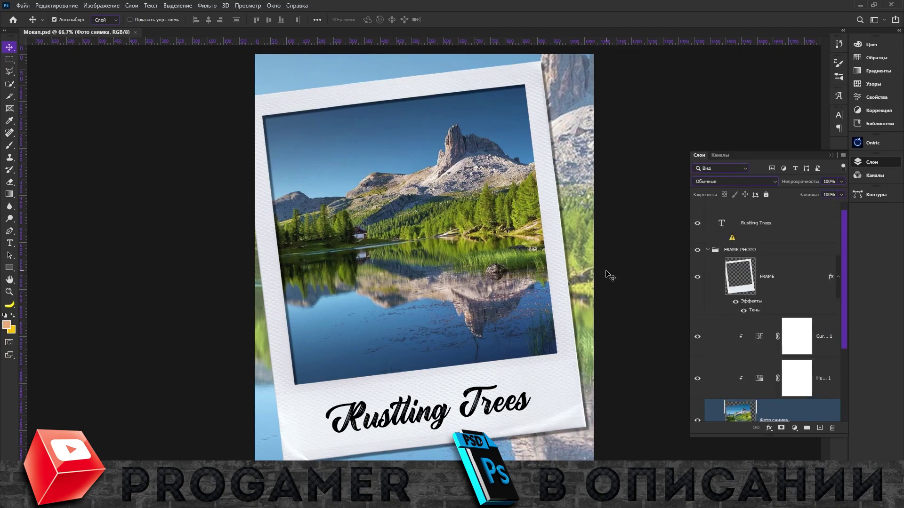
left_click(697, 223)
left_click(725, 226)
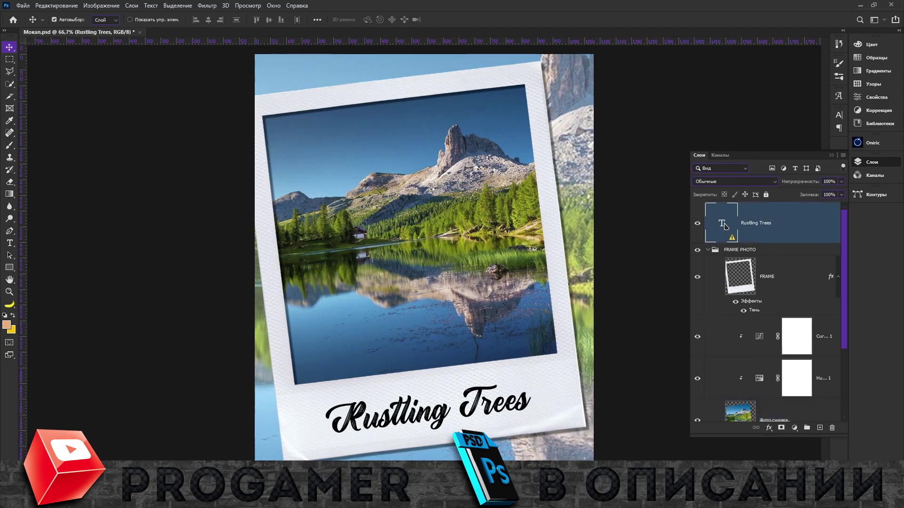
double_click(725, 226)
left_click(514, 224)
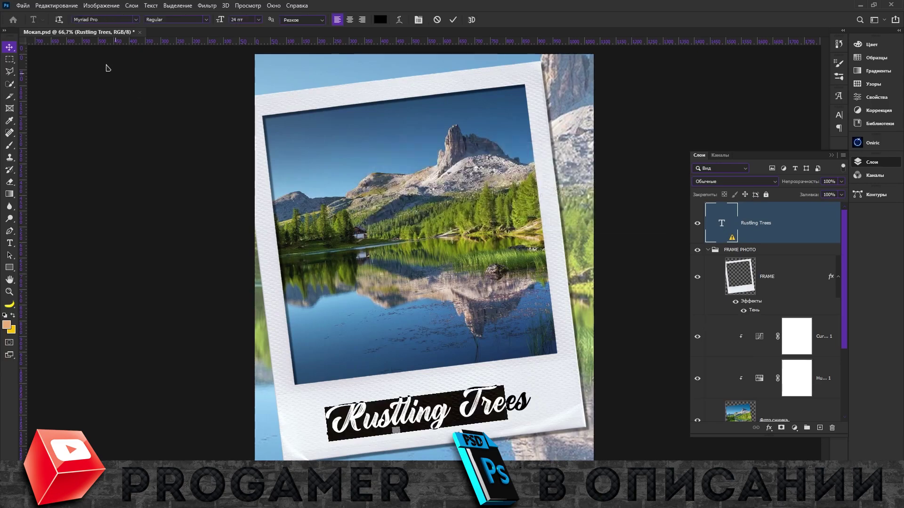
Set the caption font to DS Eraser Cyr from the full font list and commit.
left_click(135, 20)
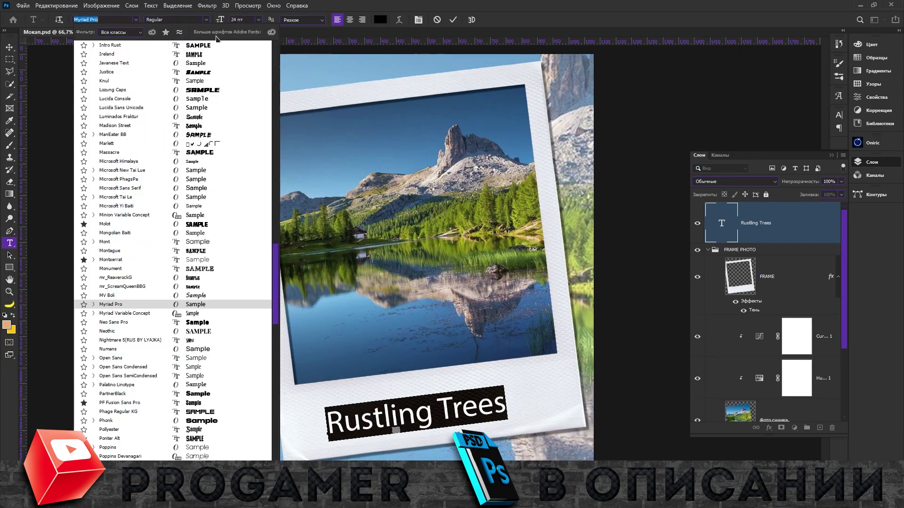
left_click(165, 32)
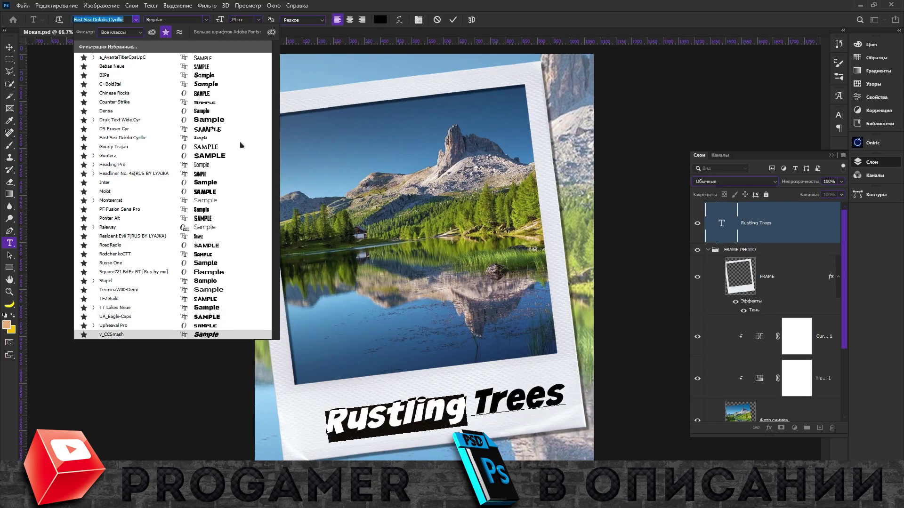
left_click(166, 32)
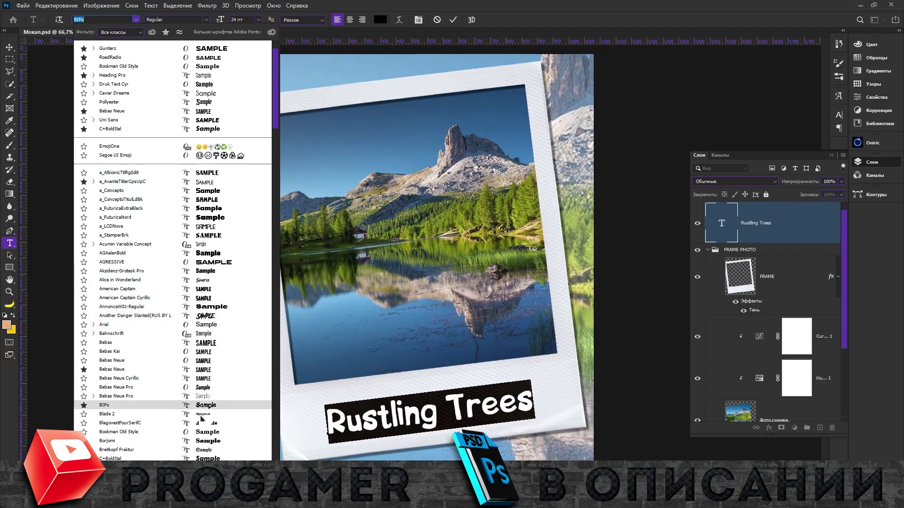
scroll(202, 421, "down", 1)
scroll(202, 424, "down", 1)
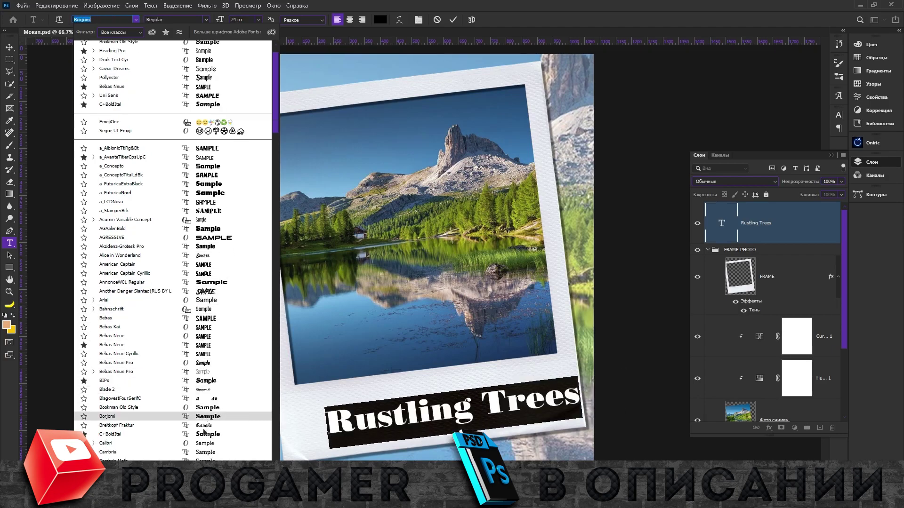
scroll(206, 431, "down", 1)
scroll(208, 436, "down", 1)
scroll(208, 441, "down", 2)
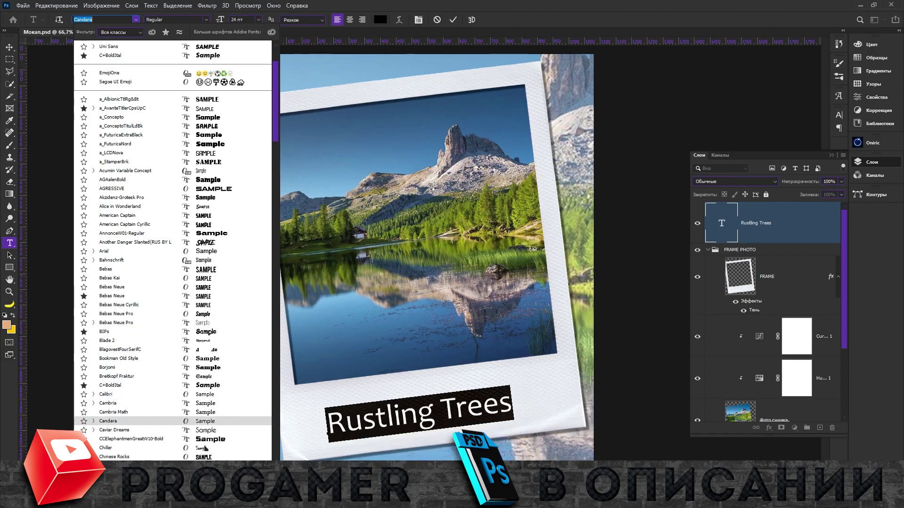
scroll(208, 445, "down", 2)
scroll(209, 447, "down", 1)
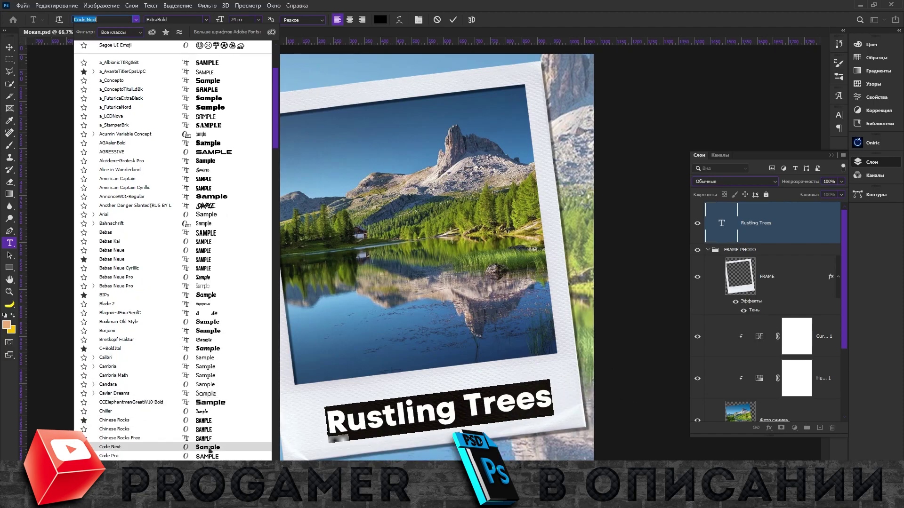
scroll(210, 449, "down", 2)
scroll(210, 451, "down", 4)
scroll(210, 452, "down", 4)
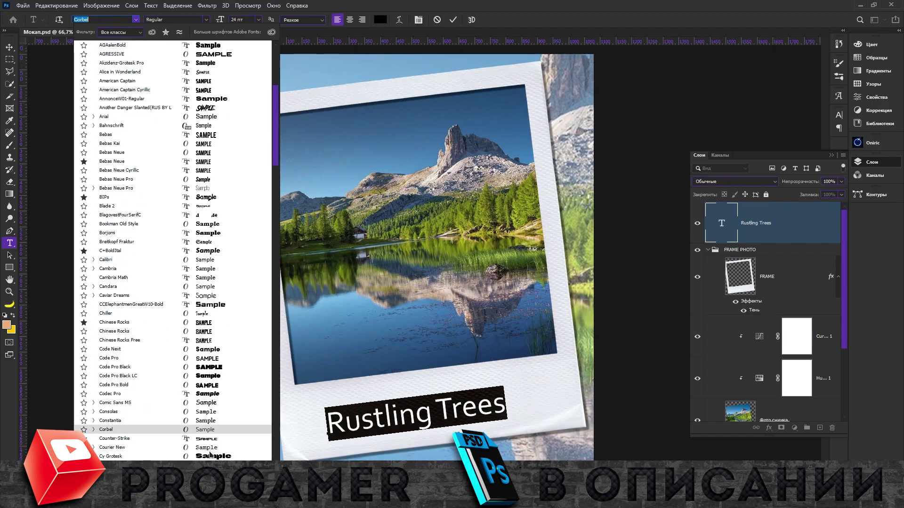
scroll(210, 453, "down", 4)
scroll(210, 454, "down", 2)
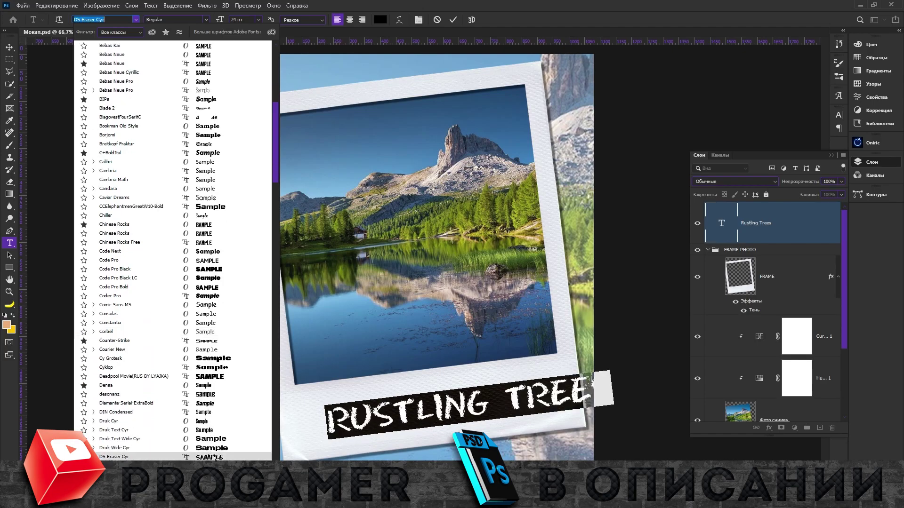
left_click(214, 457)
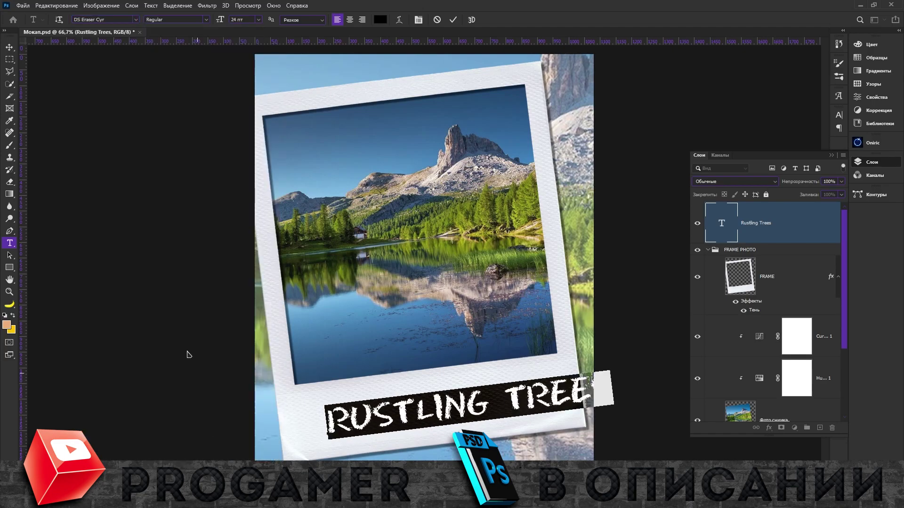
left_click(452, 20)
key("v")
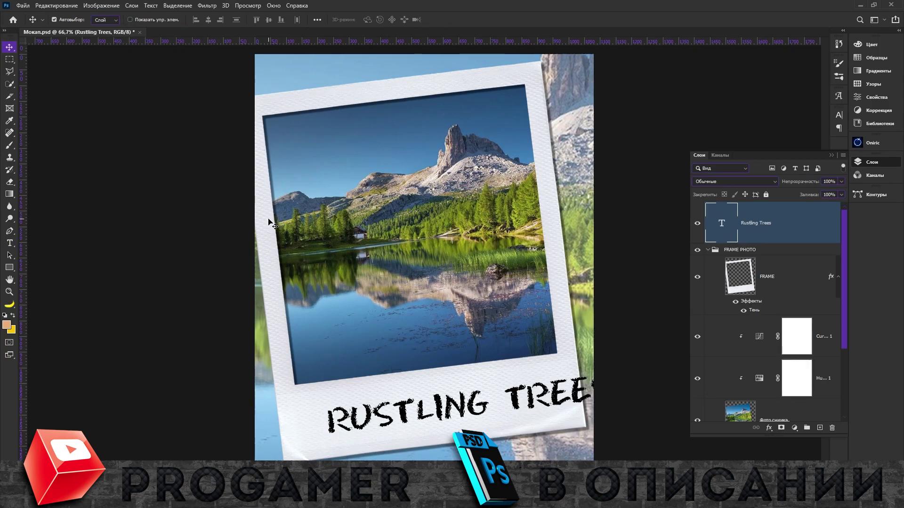
Scale the caption to about 89% and shift it left into the frame's bottom strip.
key("ctrl+t")
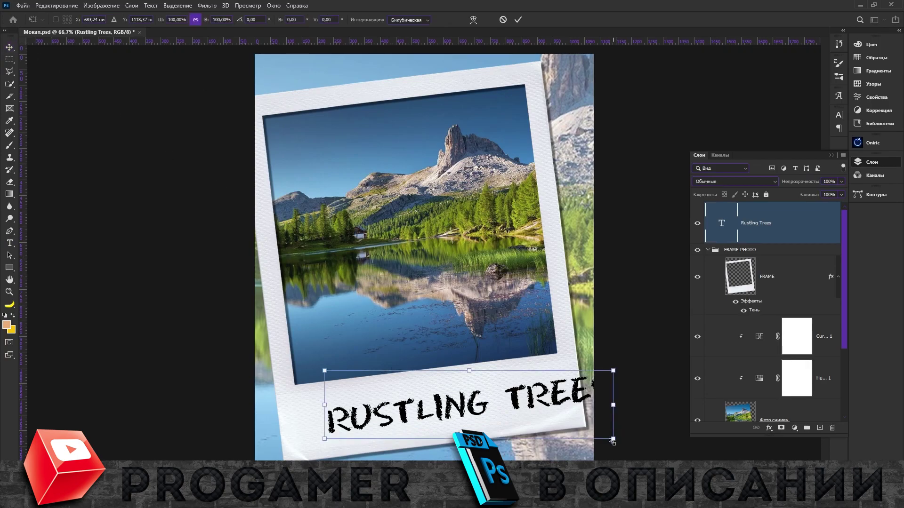
left_click_drag(612, 440, 581, 431)
left_click_drag(495, 402, 482, 406)
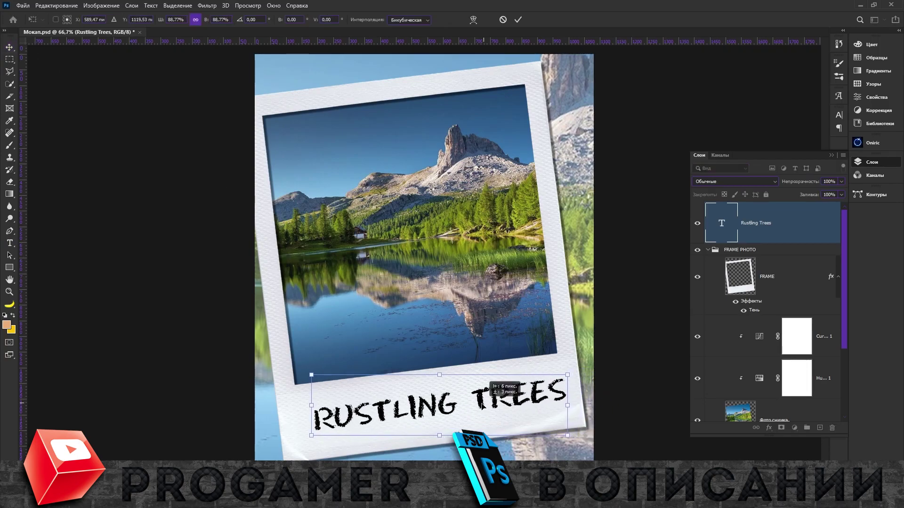
key("Return")
scroll(505, 323, "down", 2)
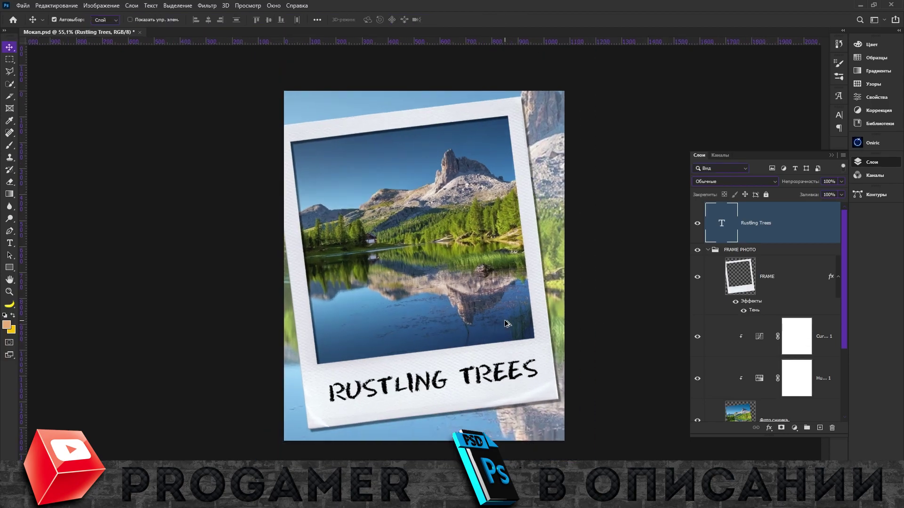
scroll(505, 324, "up", 2)
Check the FRAME and mountain photo layers by briefly hiding and reshowing them.
left_click(787, 274)
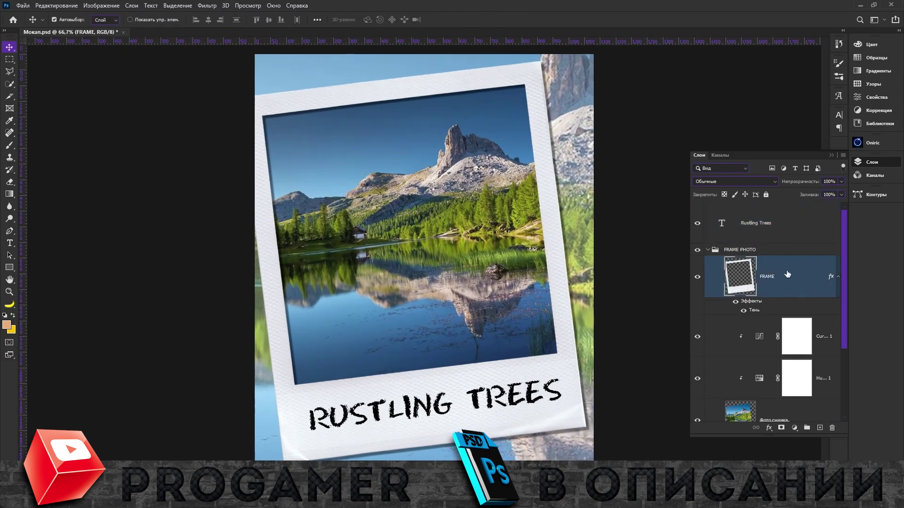
left_click(697, 277)
scroll(697, 336, "down", 2)
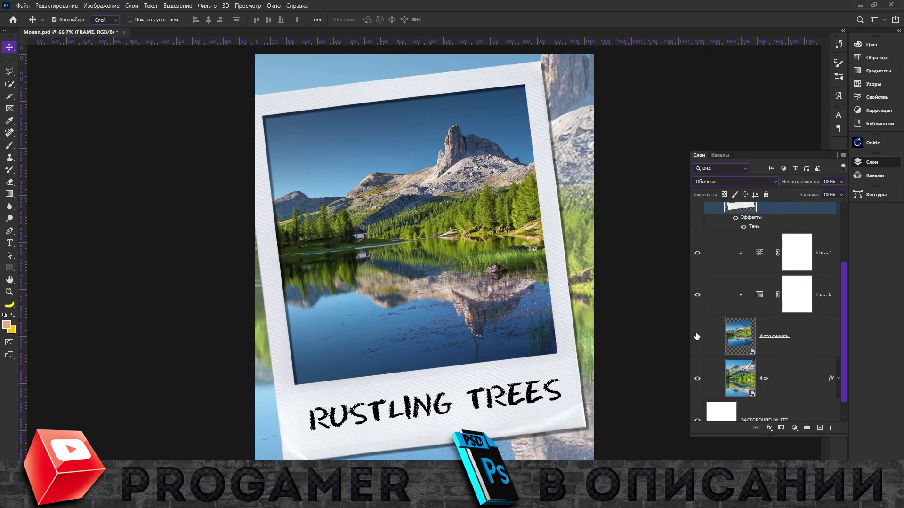
left_click(697, 336)
scroll(760, 367, "down", 1)
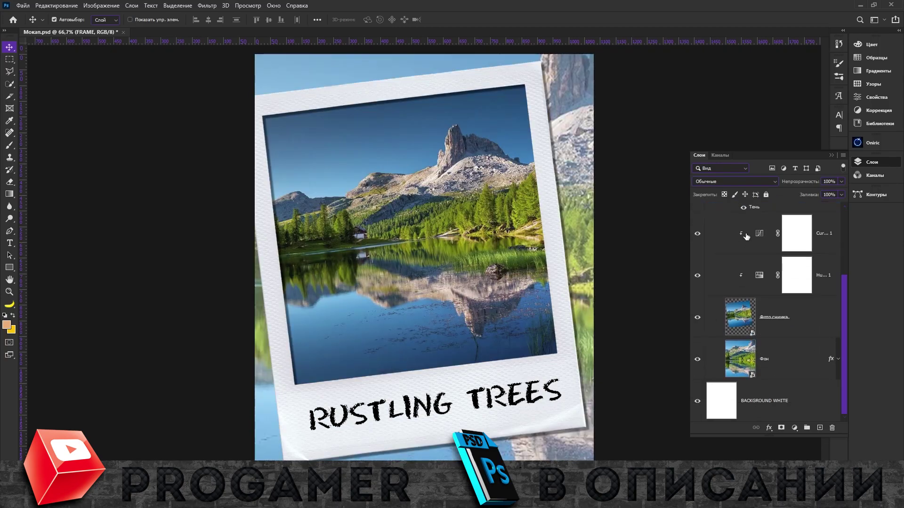
Delete the Фото снимка mountain photo and the blurred Фон background layers.
left_click(805, 318)
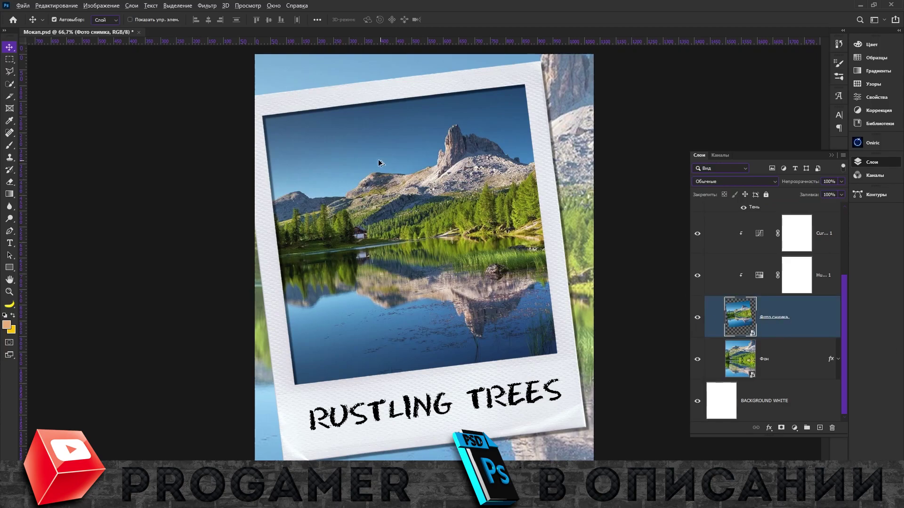
scroll(388, 145, "up", 1)
scroll(474, 202, "down", 2)
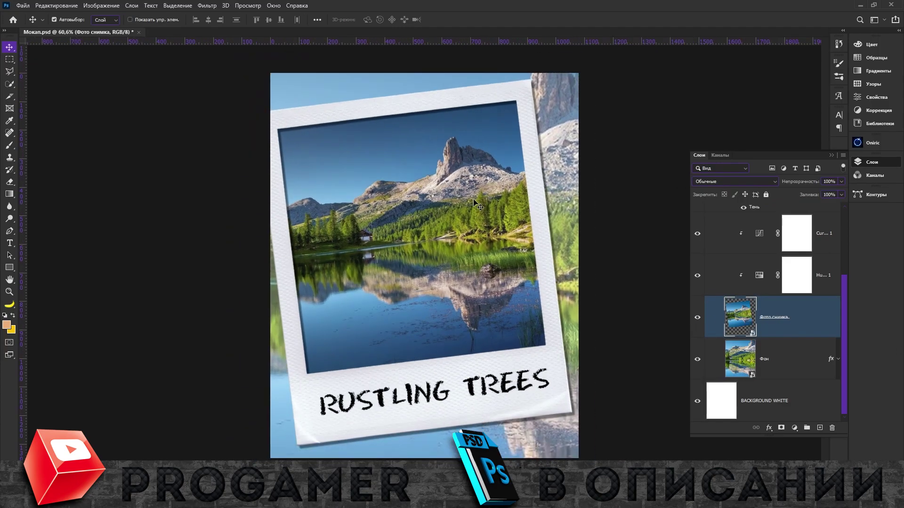
left_click_drag(698, 318, 698, 359)
left_click(698, 317)
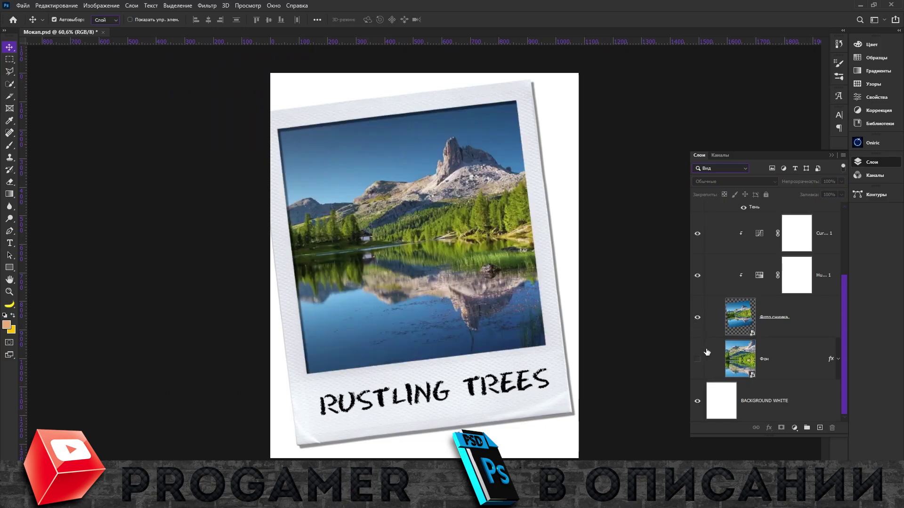
left_click(791, 325)
left_click(698, 359)
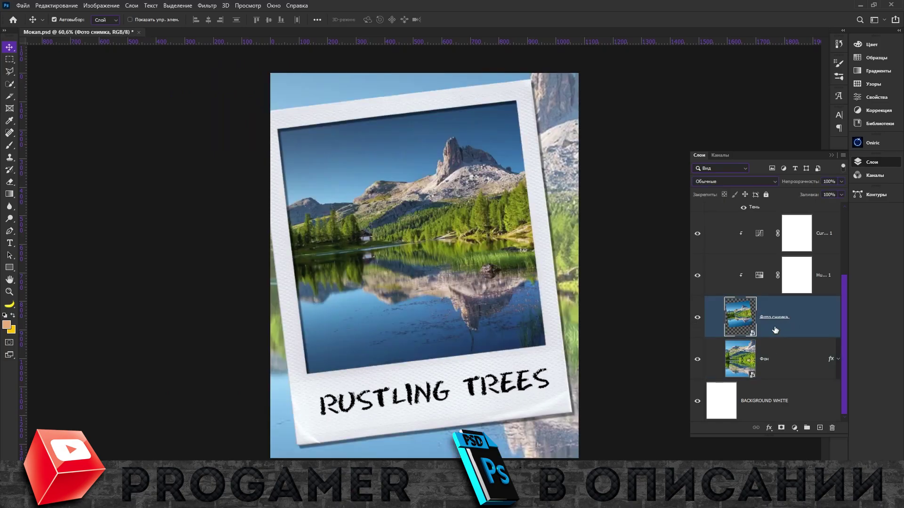
left_click_drag(775, 331, 831, 428)
left_click_drag(776, 353, 832, 427)
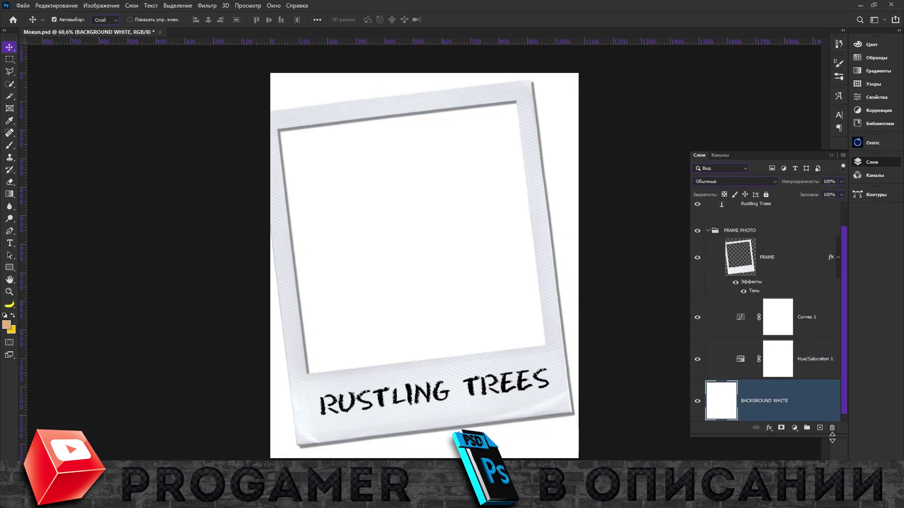
Add a new empty layer and start a Polygonal Lasso selection at the window's top-left corner.
left_click(819, 428)
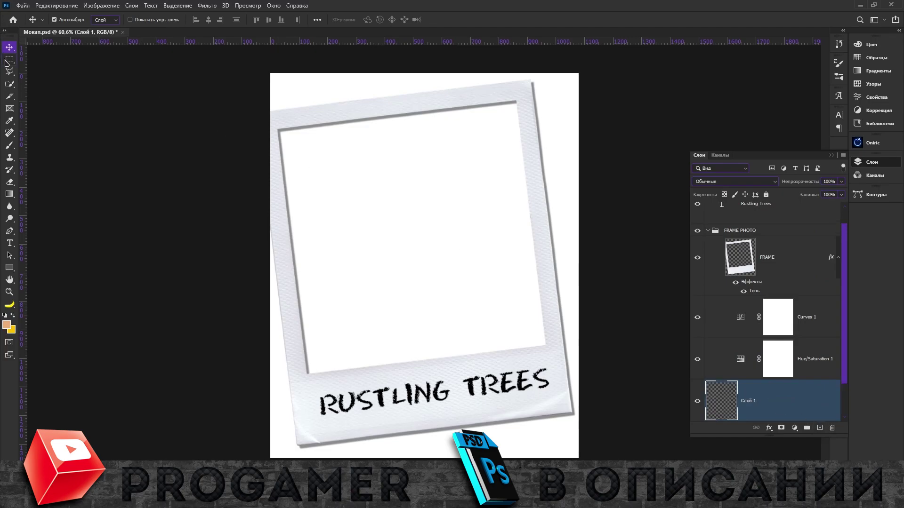
scroll(737, 378, "down", 1)
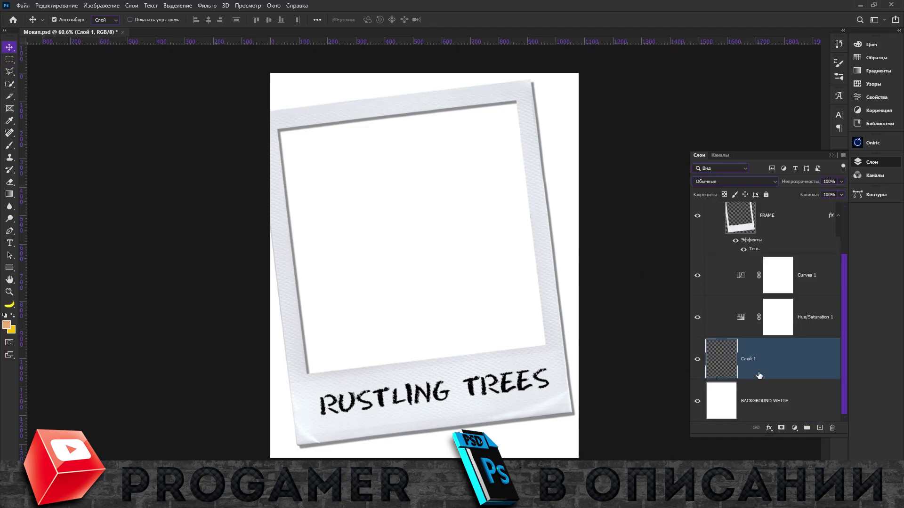
left_click(9, 71)
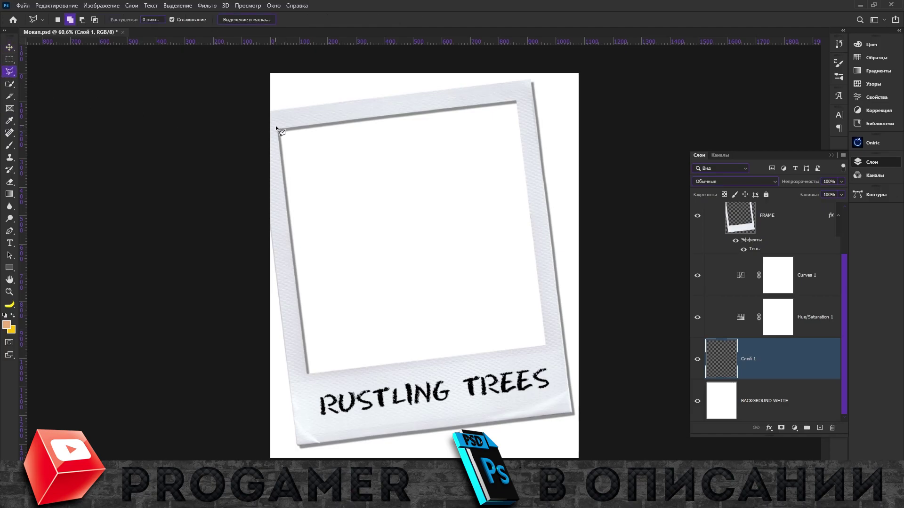
scroll(274, 132, "up", 5)
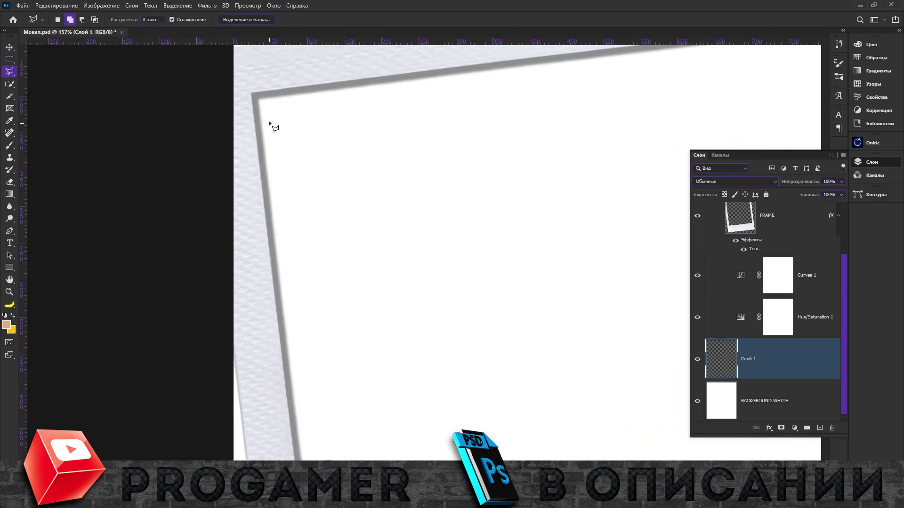
left_click(251, 92)
scroll(355, 173, "down", 3)
scroll(359, 60, "down", 3)
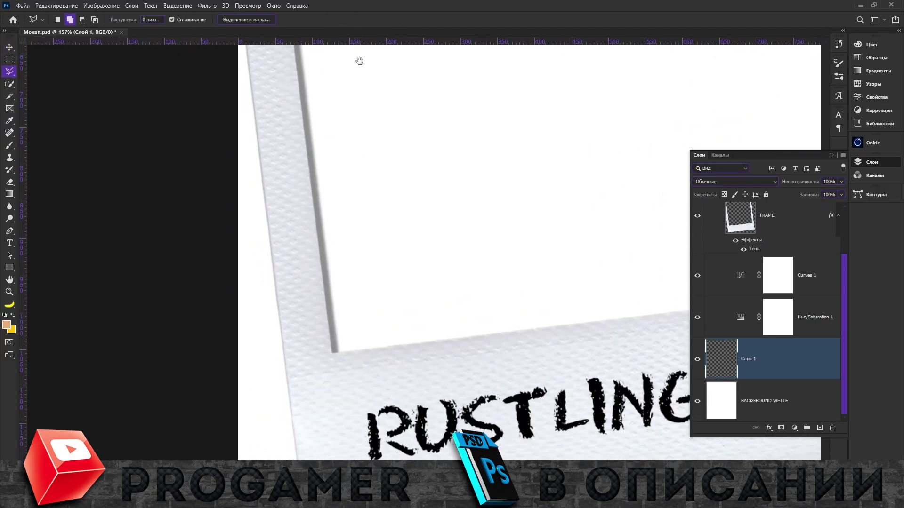
Trace the frame window's remaining corners to close the selection.
left_click(333, 354)
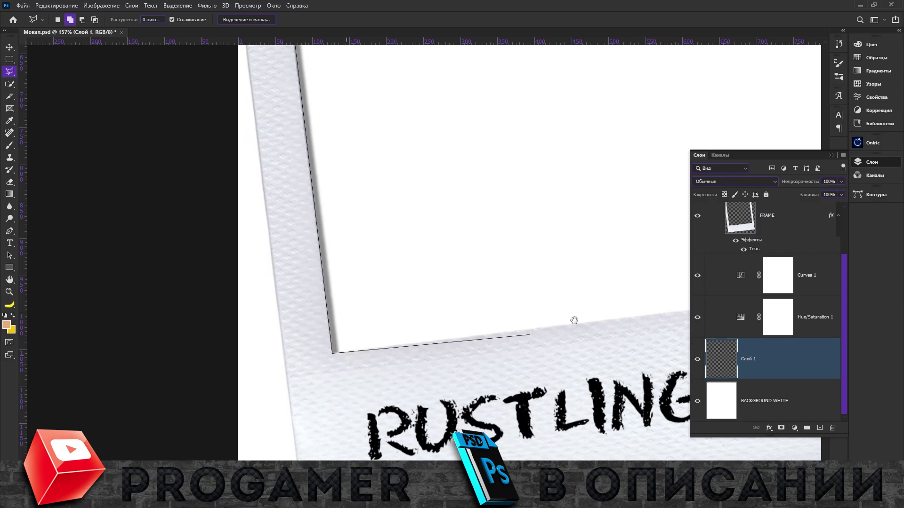
left_click_drag(575, 318, 91, 417)
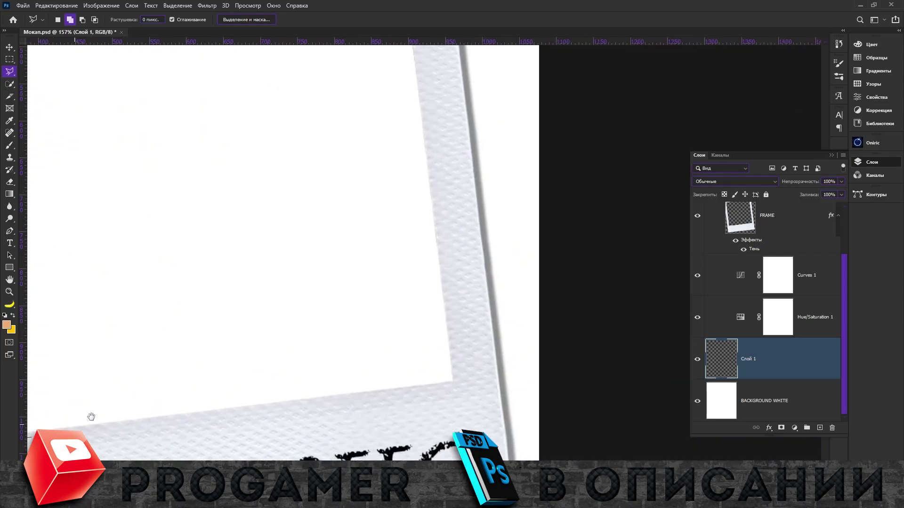
left_click(455, 382)
scroll(340, 360, "up", 5)
scroll(376, 306, "up", 5)
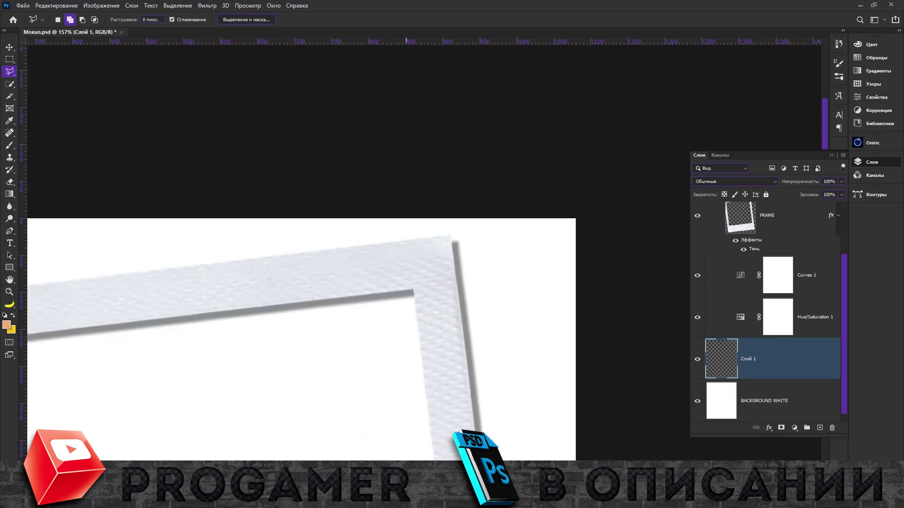
left_click(414, 288)
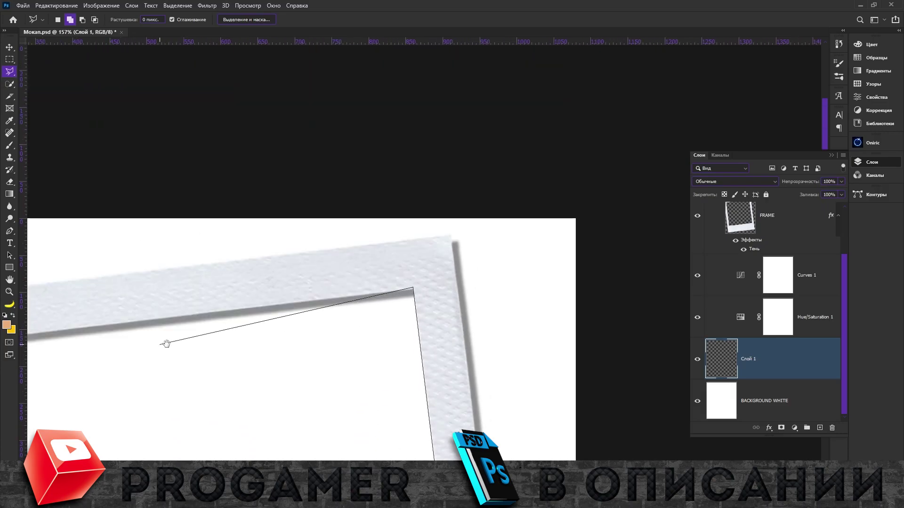
scroll(166, 343, "left", 10)
left_click(316, 290)
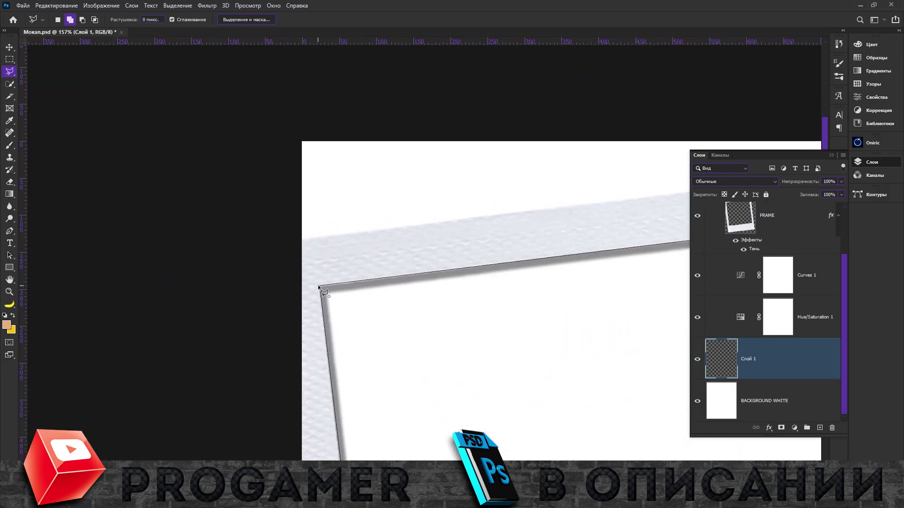
scroll(367, 306, "down", 2)
scroll(402, 307, "down", 3)
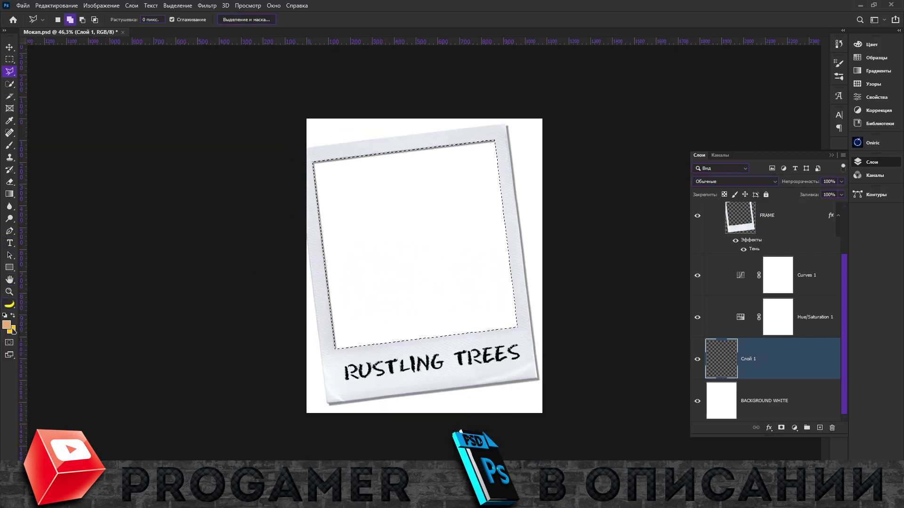
Brush peach colour into the selected window and deselect.
key("b")
left_click_drag(263, 278, 54, 277)
left_click_drag(225, 279, 696, 252)
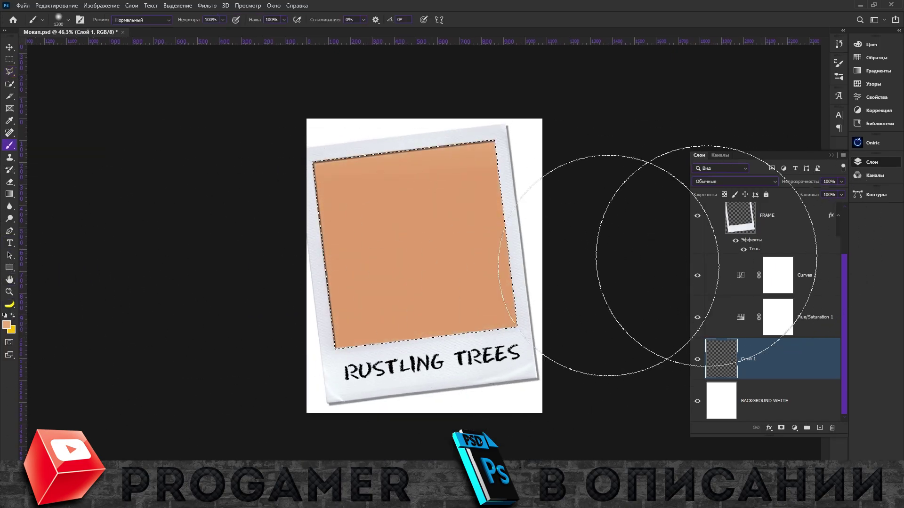
key("ctrl+d")
left_click(9, 47)
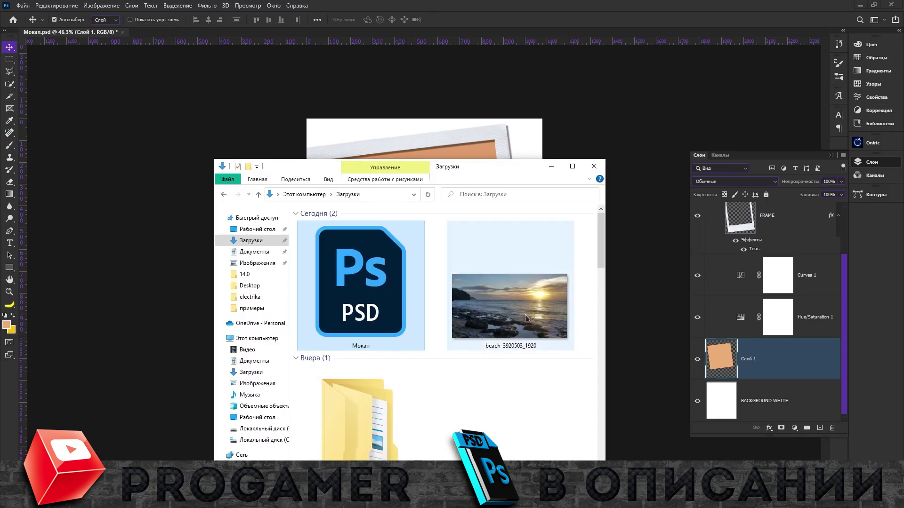
Place the beach photo over the frame window and check the peach fill beneath it.
left_click_drag(508, 292, 502, 195)
left_click_drag(497, 246, 492, 229)
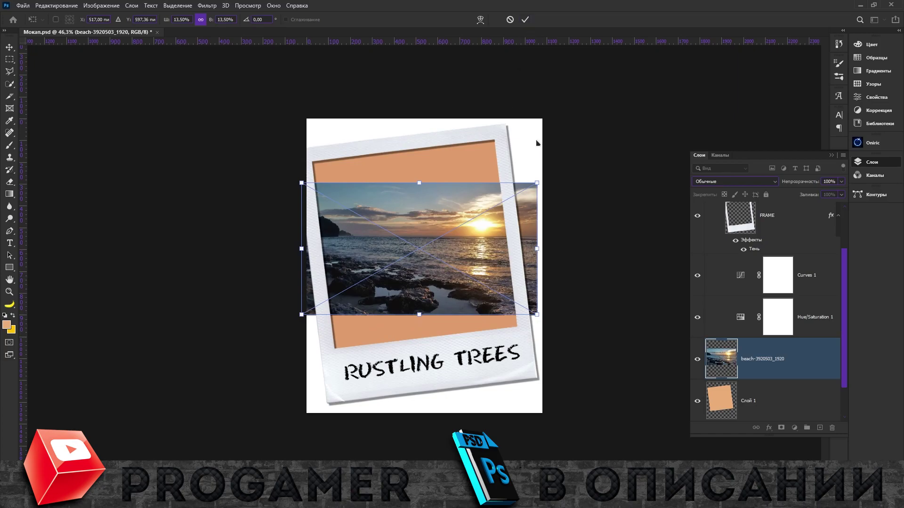
left_click(526, 20)
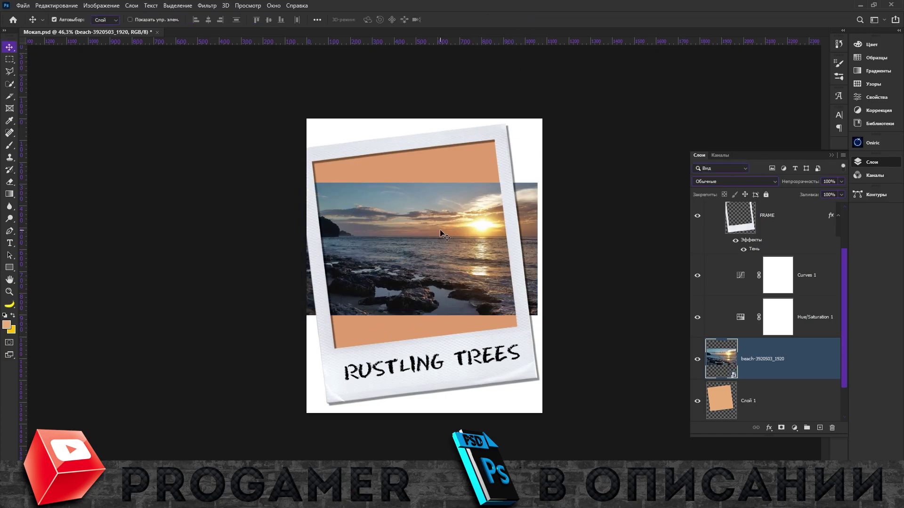
left_click(697, 359)
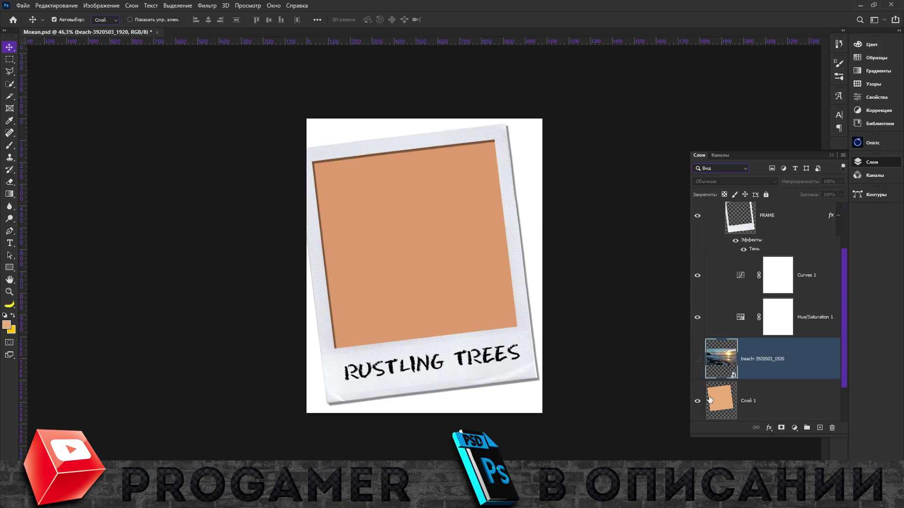
left_click(697, 401)
left_click(698, 401)
left_click(727, 404)
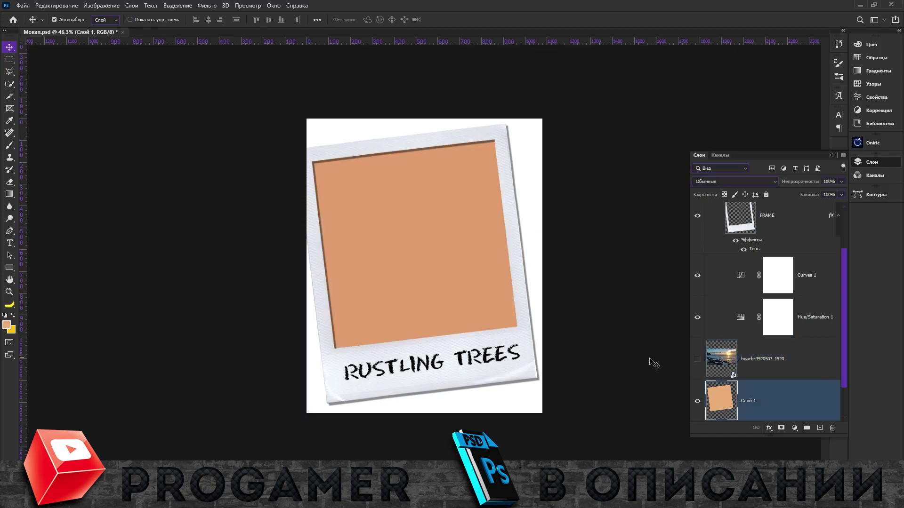
left_click(697, 359)
left_click(727, 361)
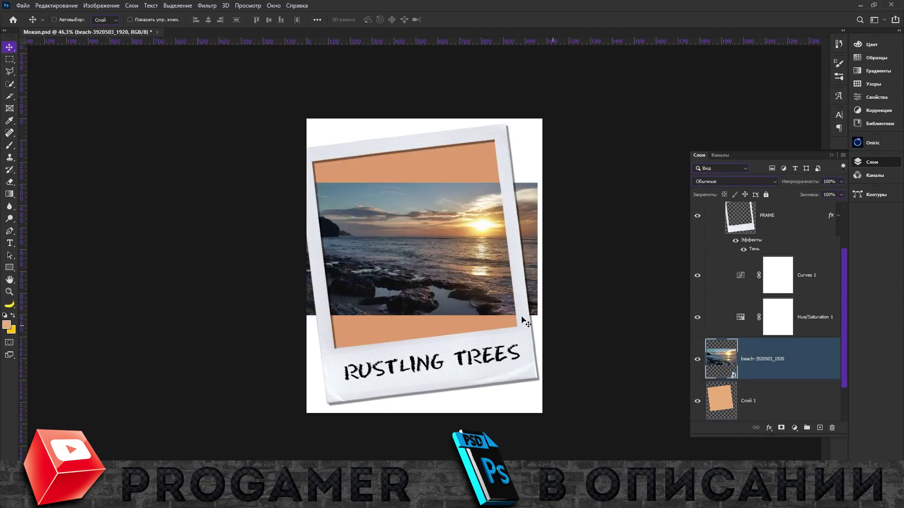
Rotate and enlarge the beach photo to cover the tilted frame window.
key("ctrl+t")
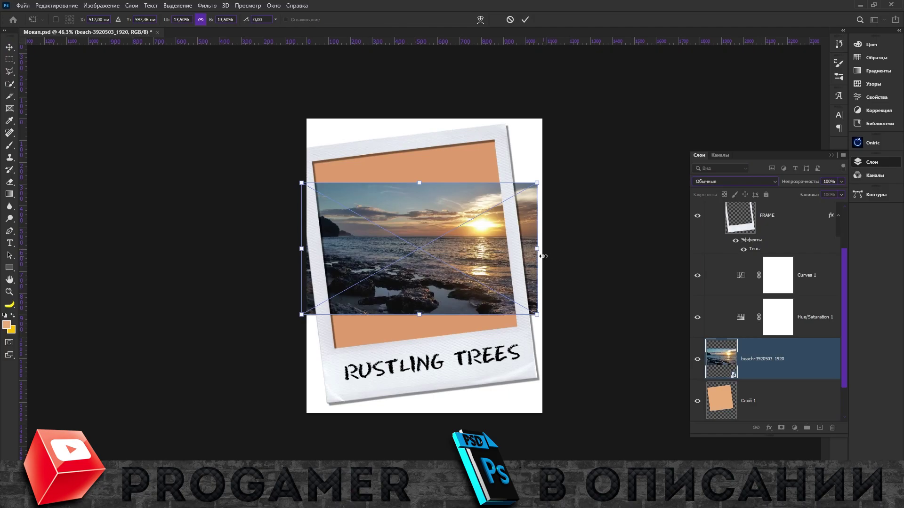
left_click_drag(527, 327, 541, 277)
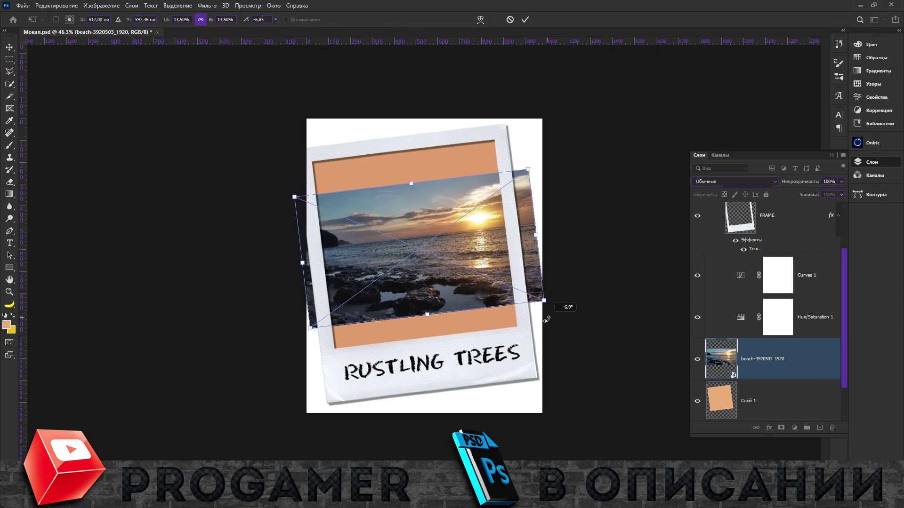
left_click_drag(536, 232, 590, 225)
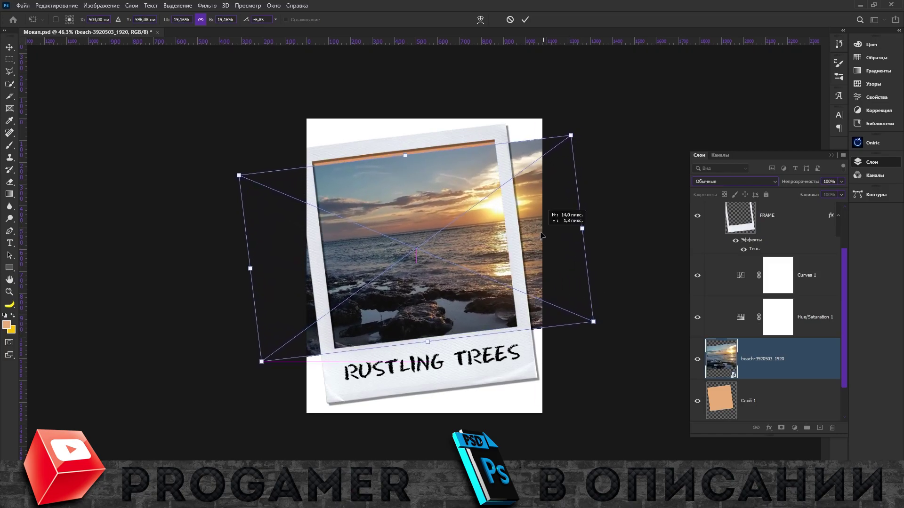
left_click_drag(590, 225, 583, 226)
left_click_drag(238, 173, 238, 165)
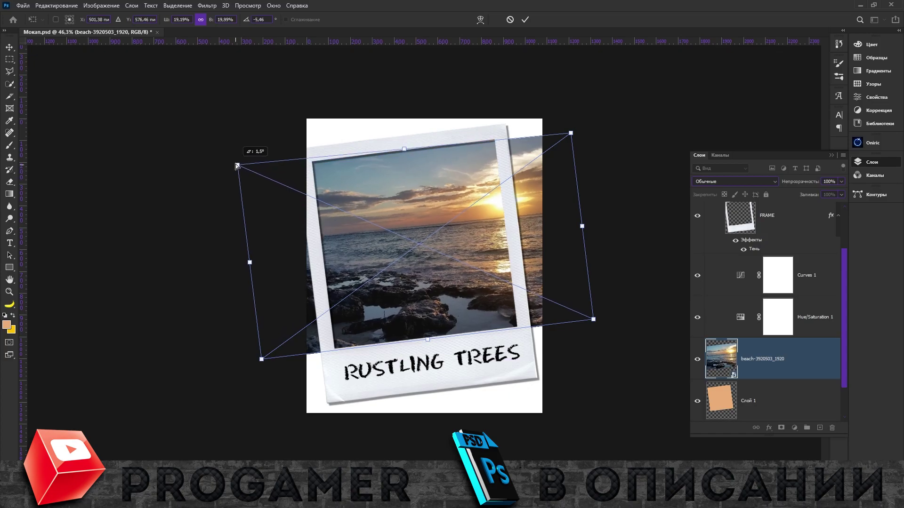
left_click_drag(574, 136, 568, 133)
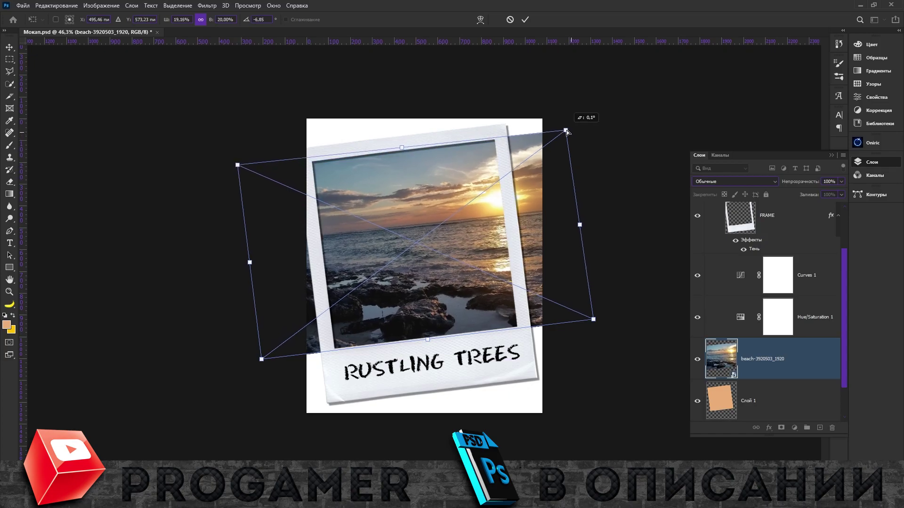
left_click_drag(593, 320, 609, 320)
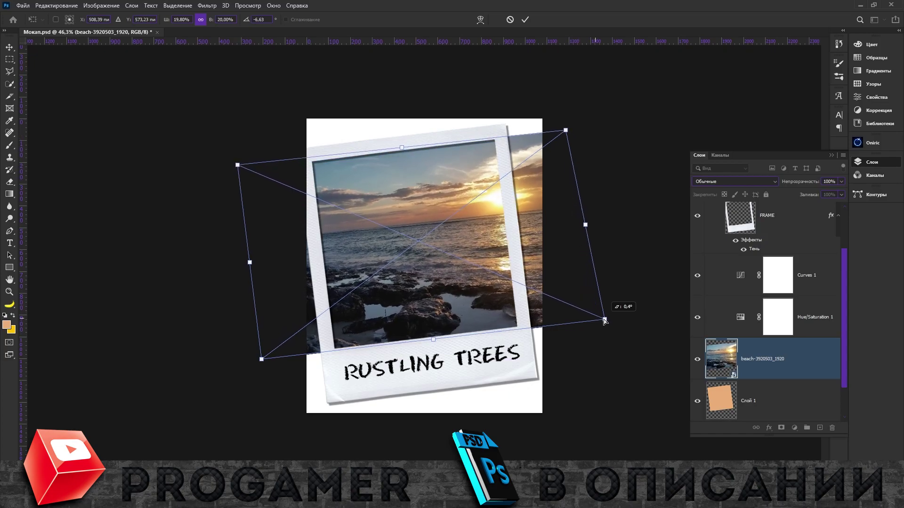
left_click_drag(261, 360, 260, 361)
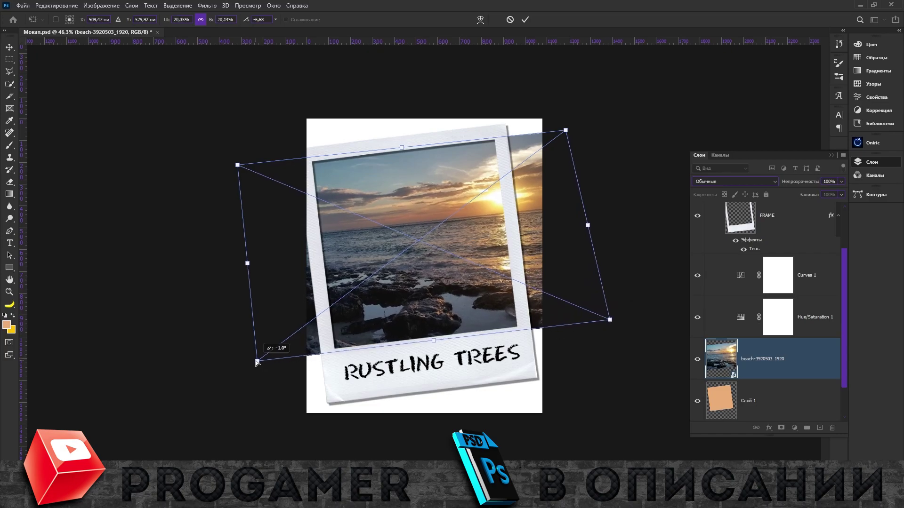
key("Return")
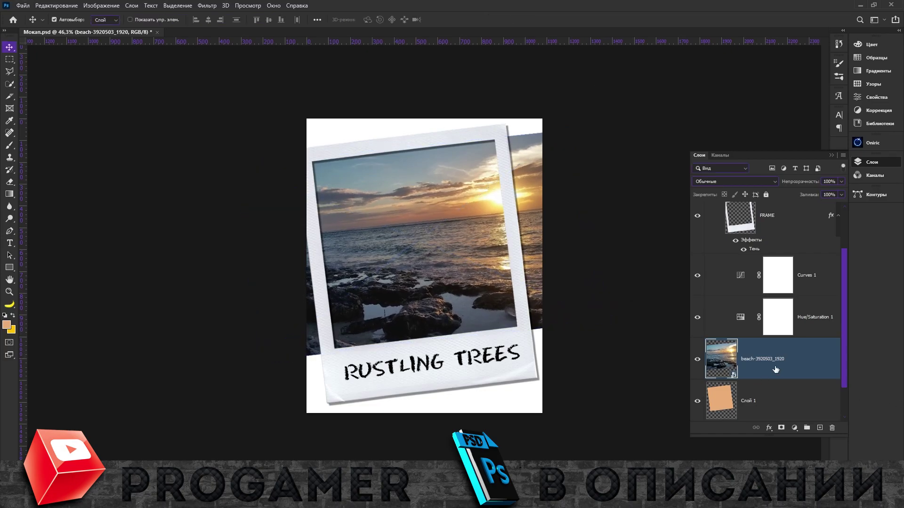
right_click(776, 370)
Clip the beach photo to the peach fill layer.
left_click(677, 297)
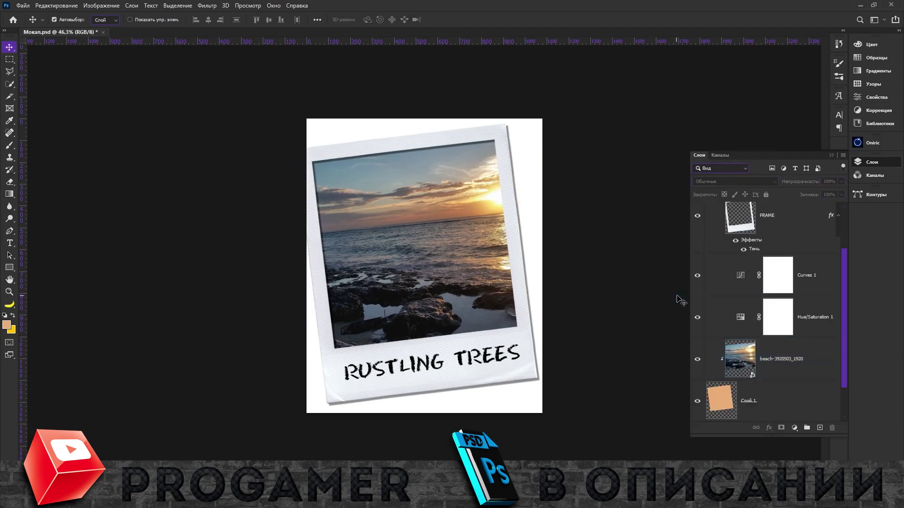
scroll(424, 263, "up", 2, "alt")
left_click(754, 396)
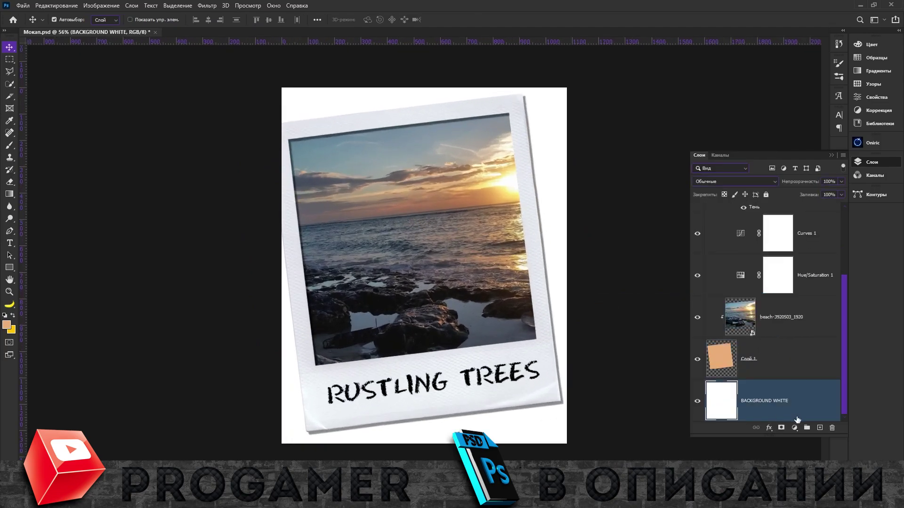
Paint a new layer above the white background solid orange.
left_click(820, 428)
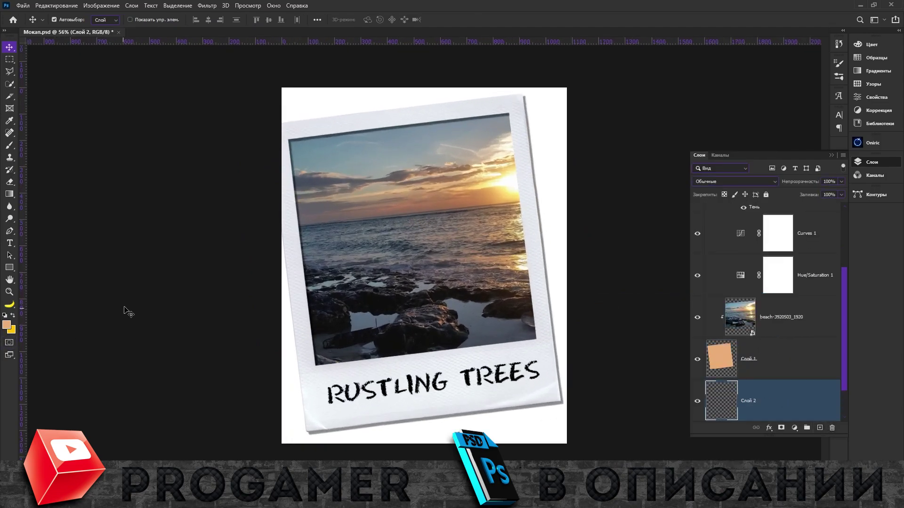
key("b")
left_click_drag(503, 188, 56, 419)
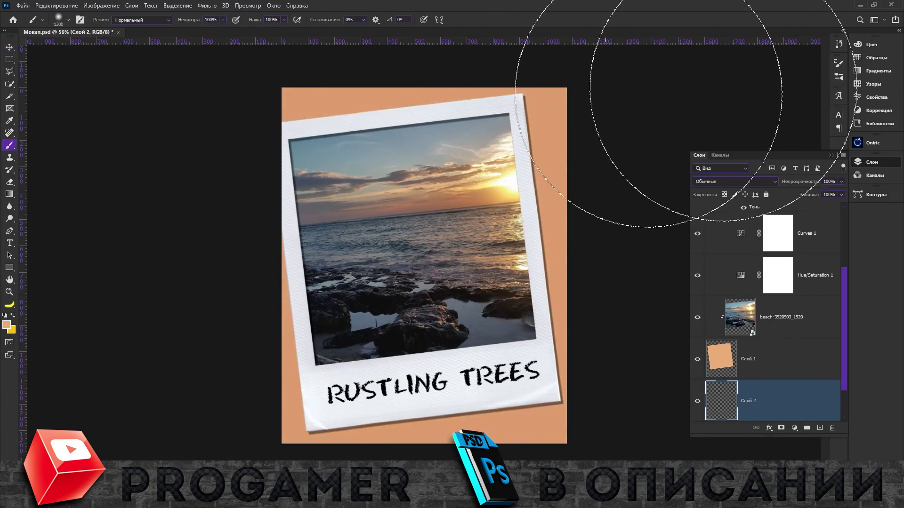
left_click(10, 46)
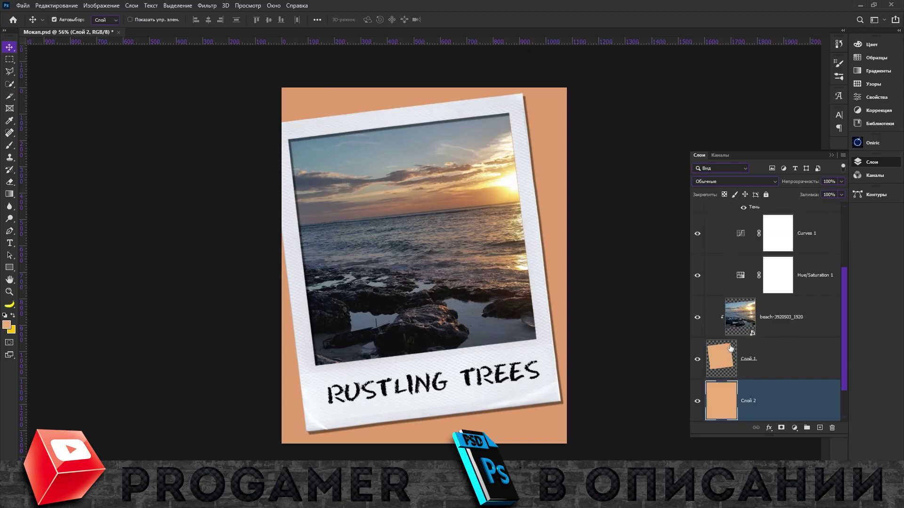
left_click(718, 361)
left_click(698, 318)
Inspect the Hue/Saturation 1 layer options, closing them without changes.
scroll(736, 301, "up", 3)
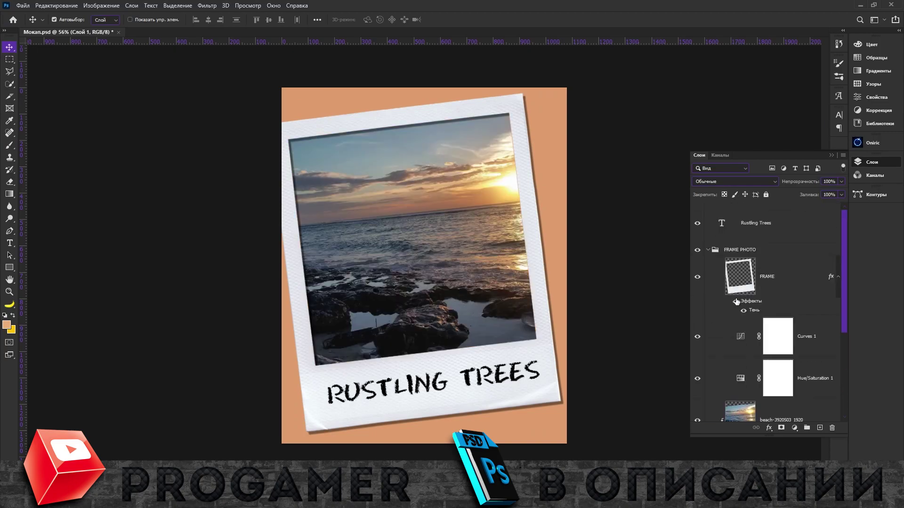
scroll(737, 301, "down", 3)
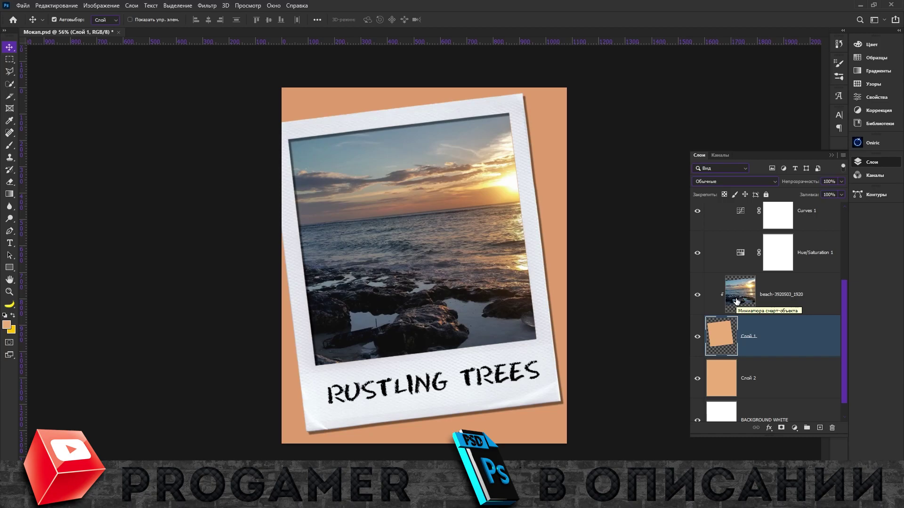
scroll(738, 304, "up", 2)
scroll(743, 316, "down", 1)
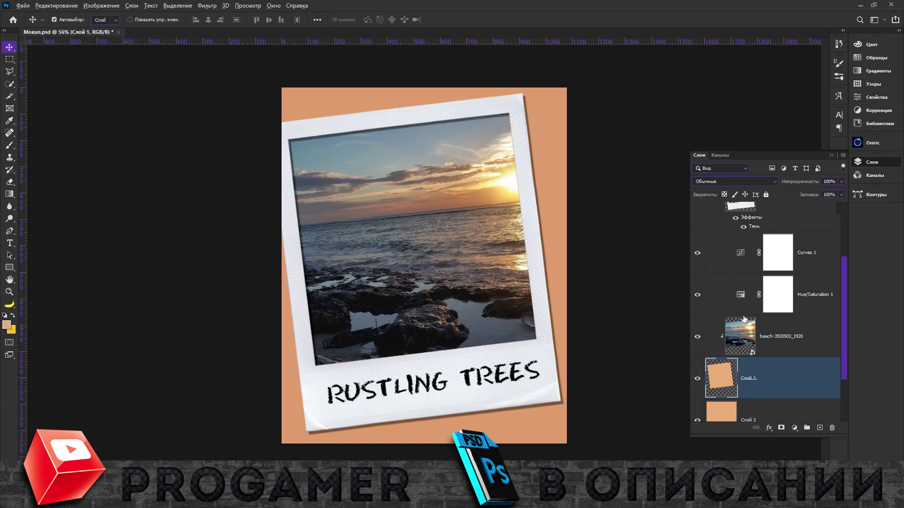
left_click(792, 293)
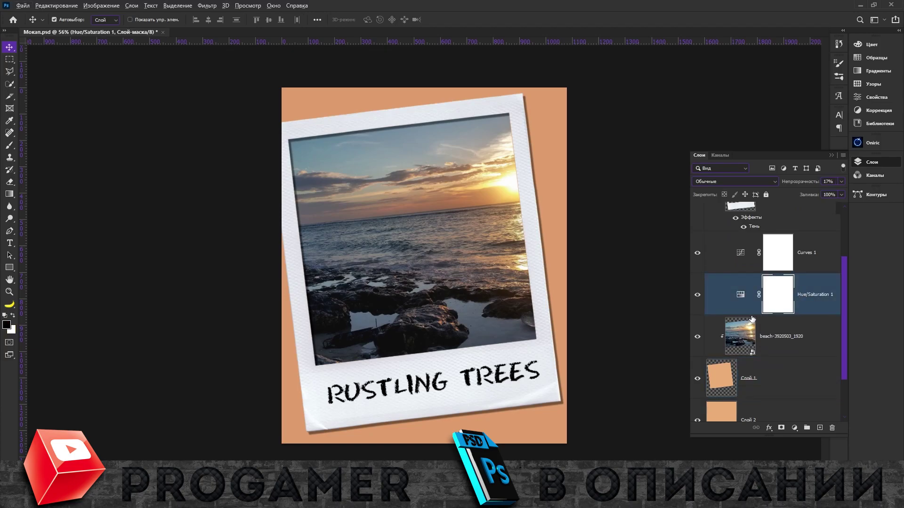
left_click(747, 311)
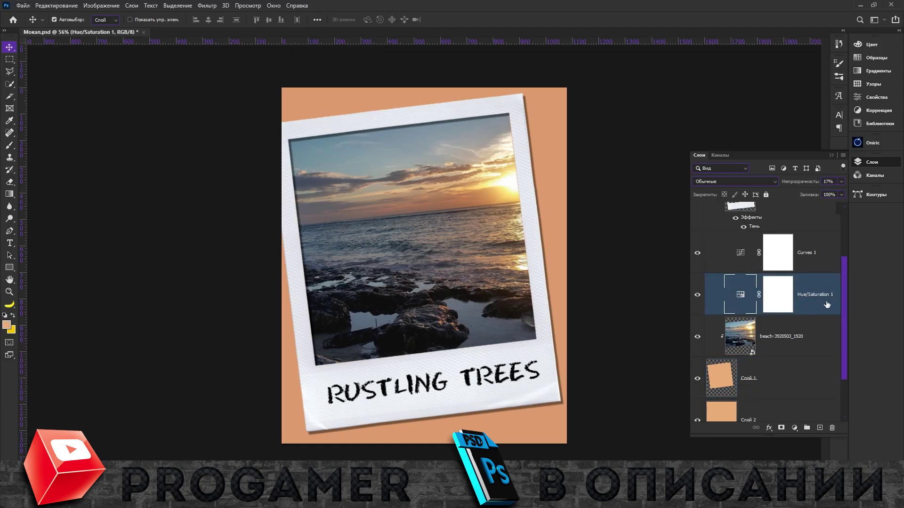
right_click(827, 304)
left_click(800, 227)
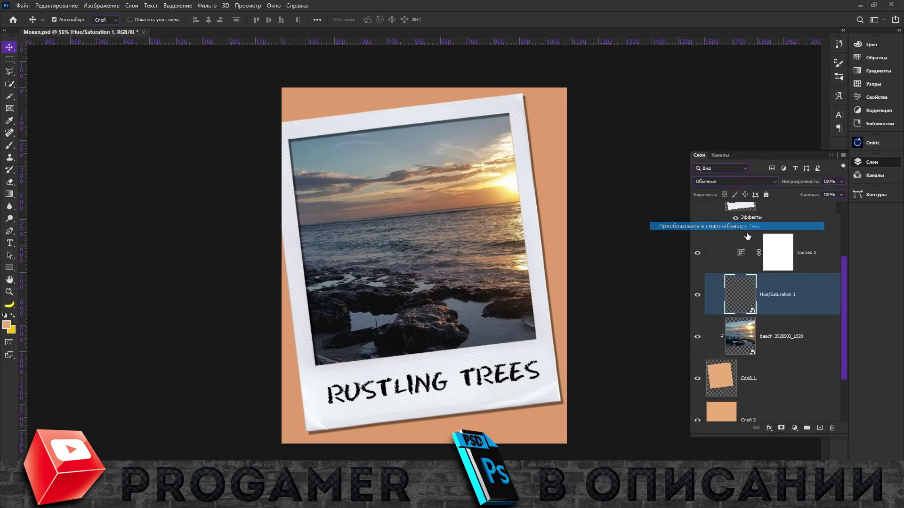
right_click(803, 296)
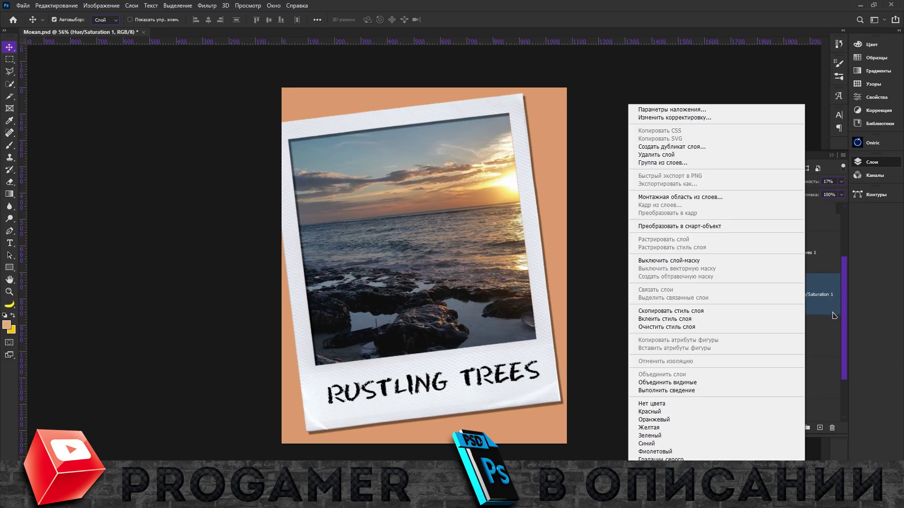
left_click(834, 337)
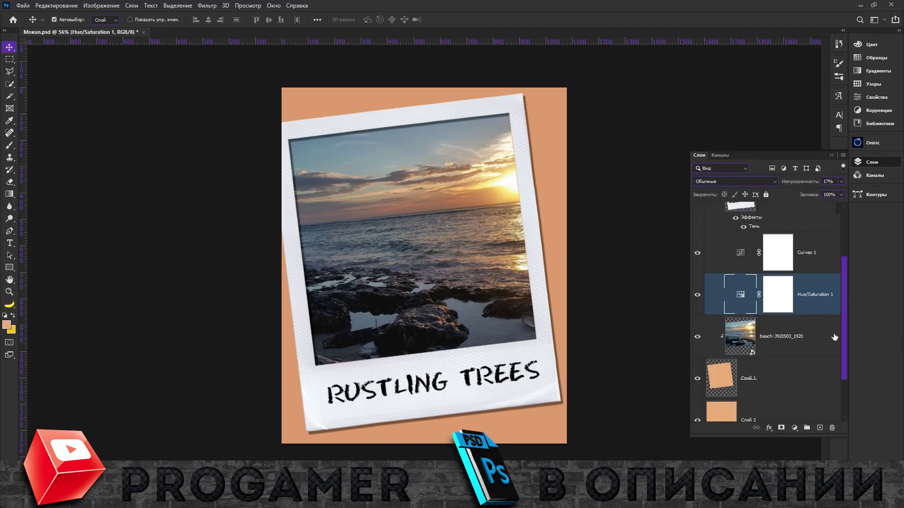
Convert beach-3920503_1920 and Слой 1 into a single smart object.
left_click(770, 343)
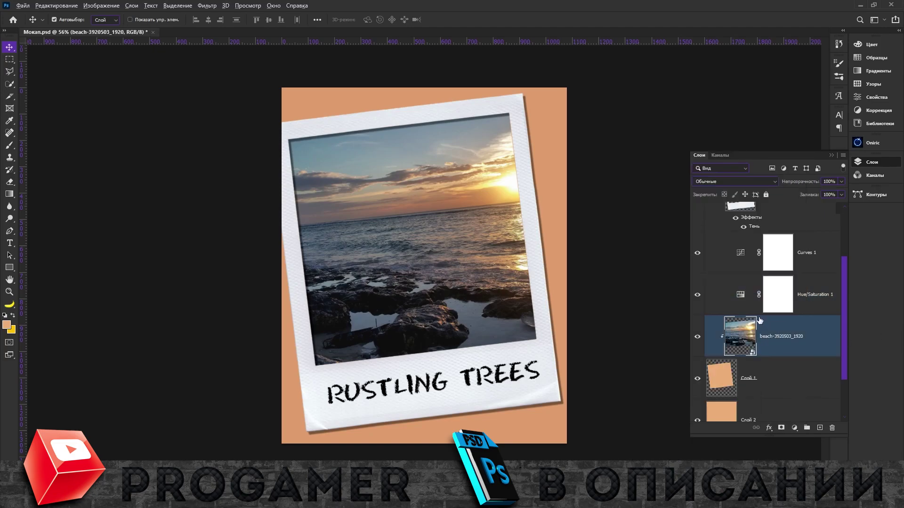
left_click(798, 388, "ctrl")
right_click(799, 388)
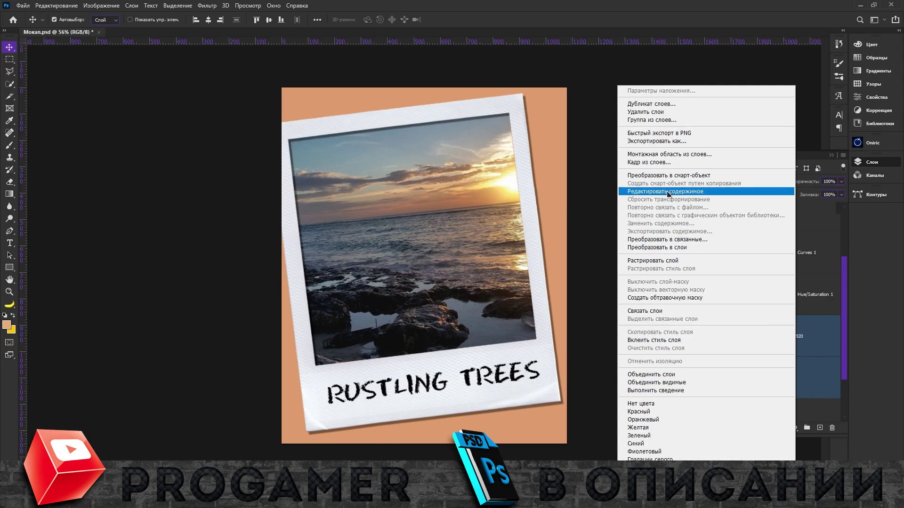
left_click(650, 175)
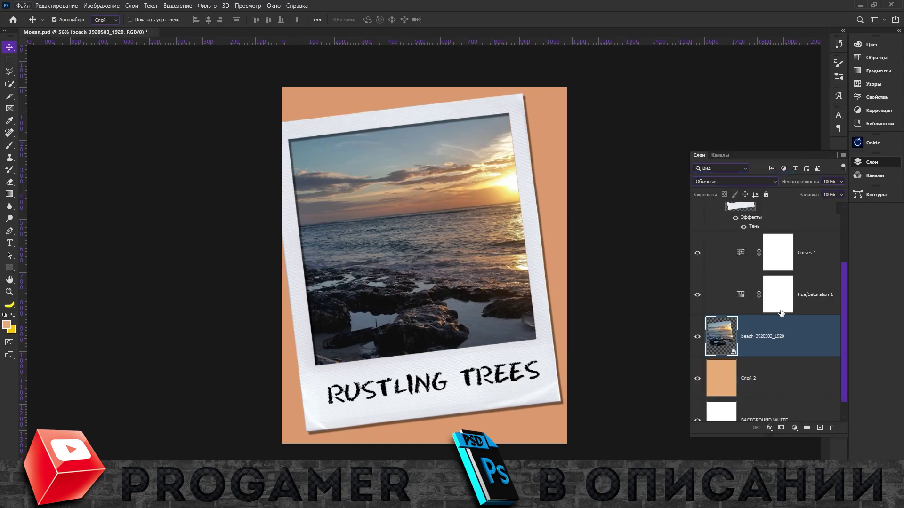
Clip Curves 1 to the beach smart object beneath it.
scroll(803, 337, "up", 2)
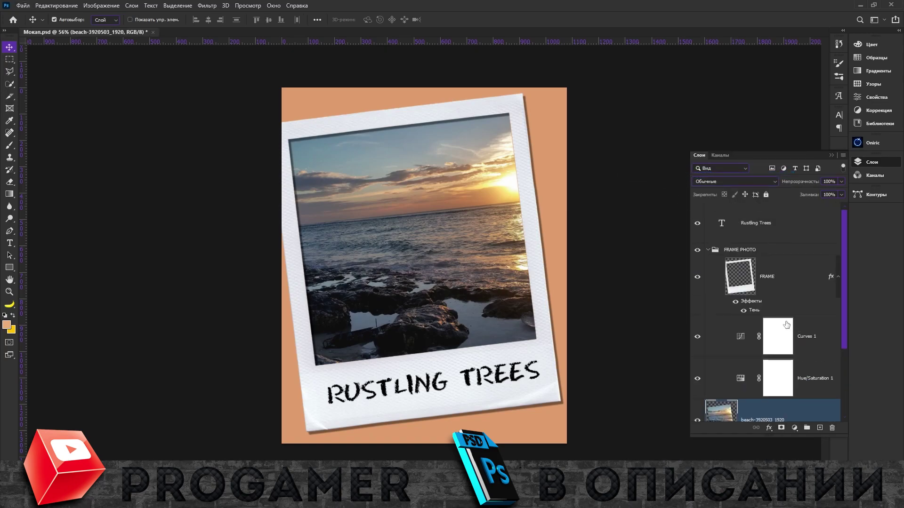
left_click(802, 324)
scroll(777, 311, "down", 2)
left_click(748, 274, "alt")
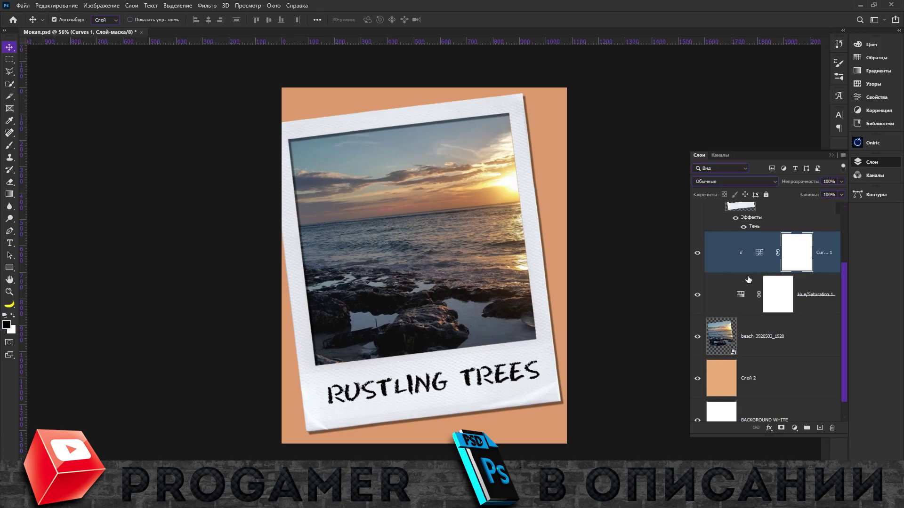
left_click(791, 332)
right_click(791, 331)
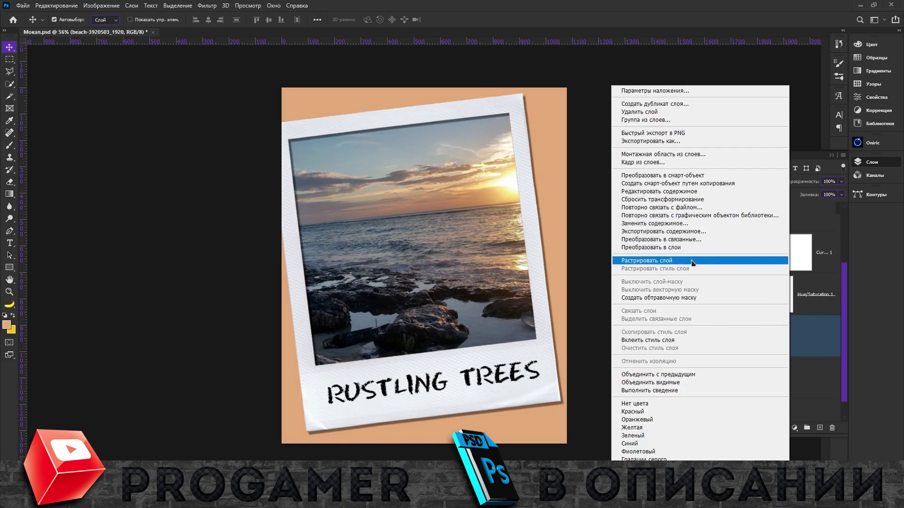
left_click(696, 259)
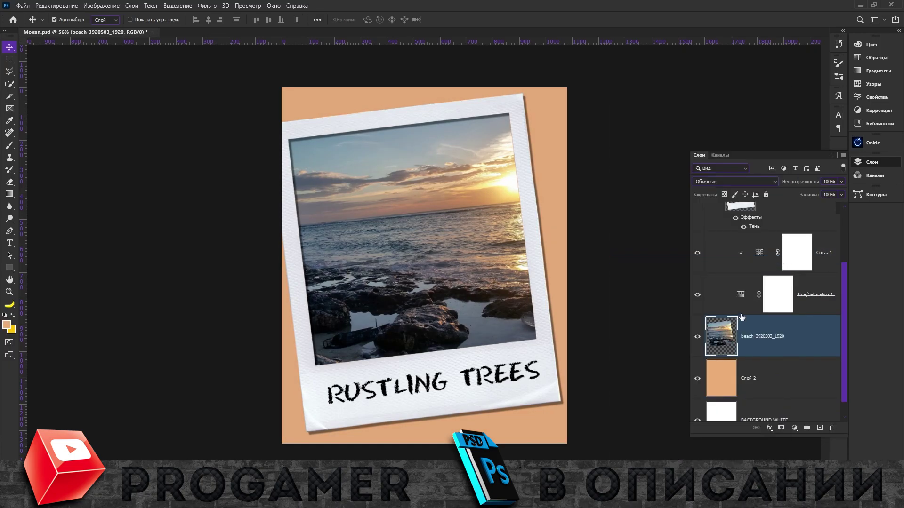
Try reordering the adjustments, leaving Curves 1 above Hue/Saturation 1.
left_click(800, 308)
left_click_drag(740, 307, 754, 235)
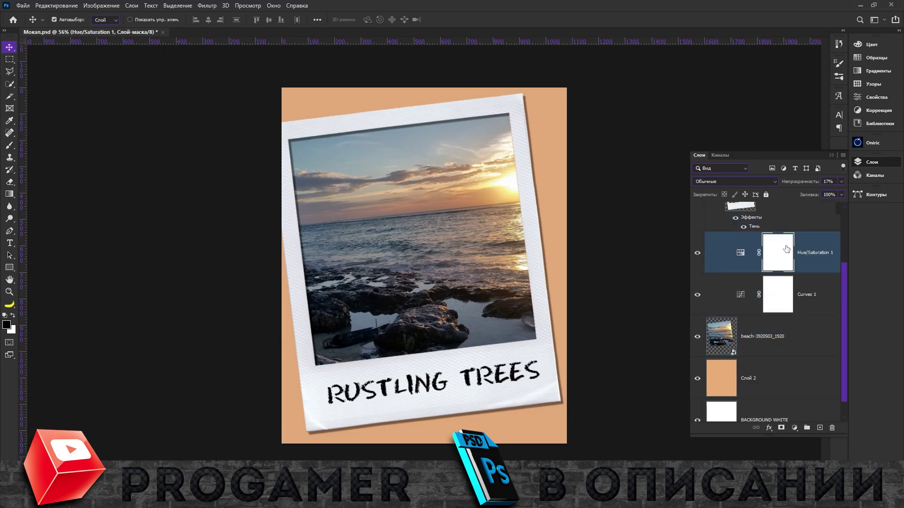
left_click(754, 316)
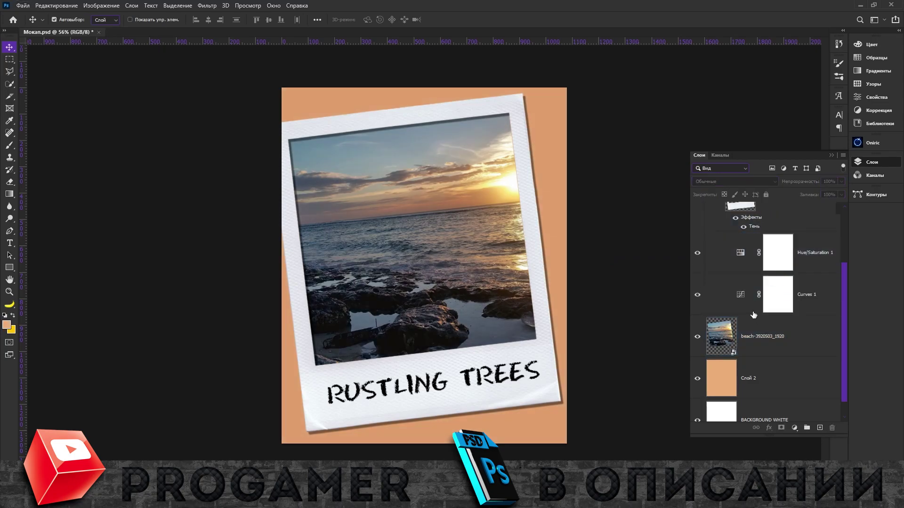
left_click_drag(754, 310, 772, 235)
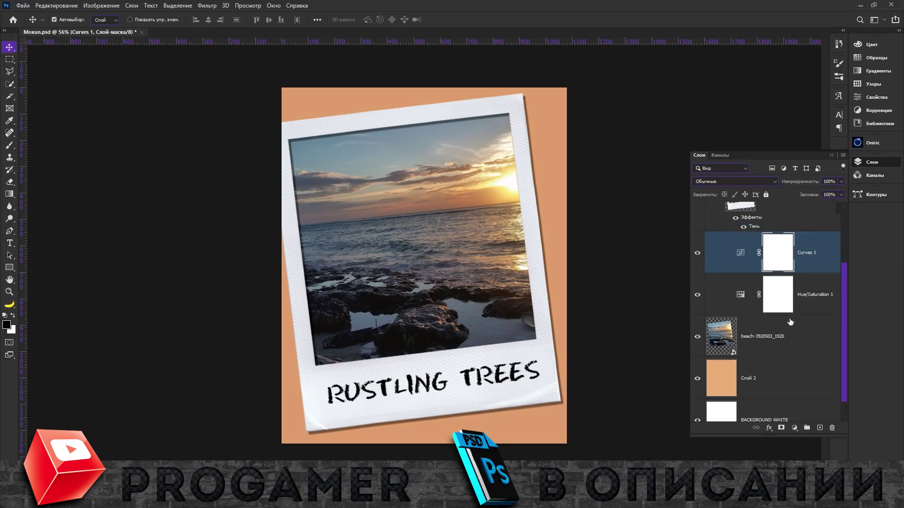
scroll(790, 322, "up", 2)
left_click(698, 384)
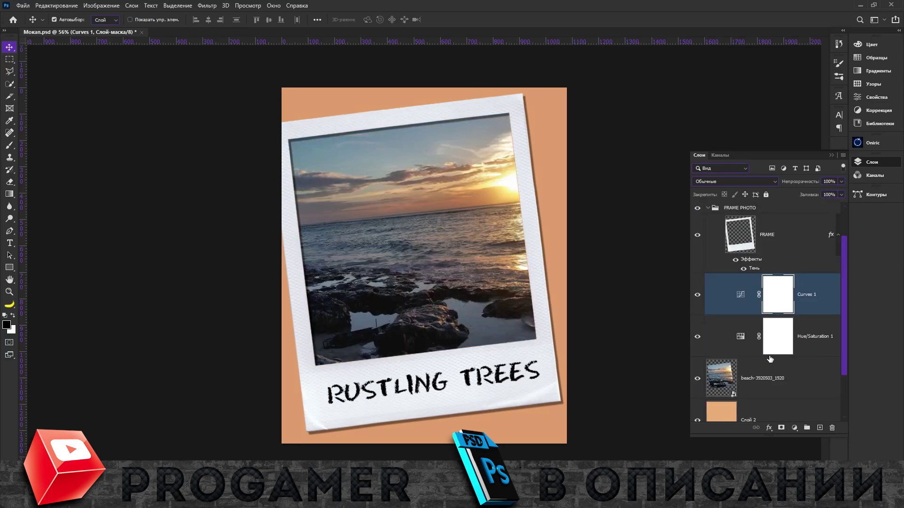
Open the Hue/Saturation 1 settings and toggle the adjustment off and on to compare.
left_click(736, 345)
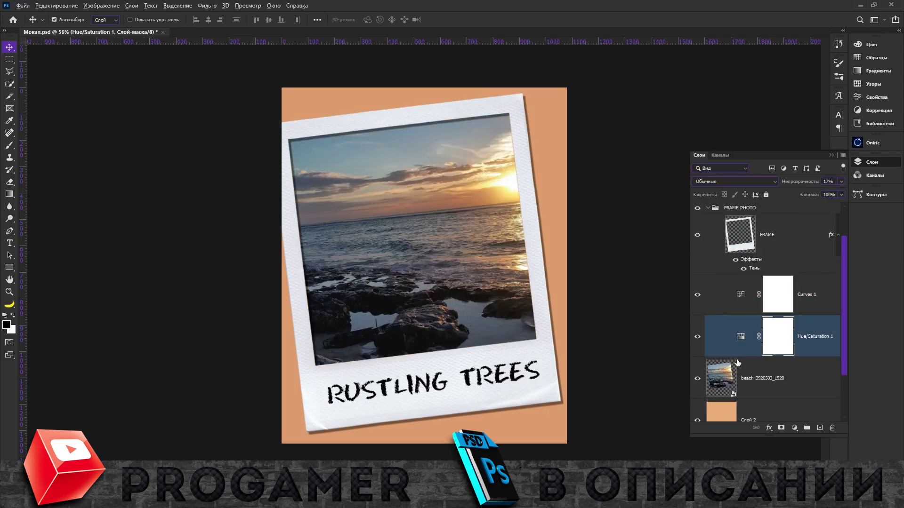
scroll(750, 313, "up", 2)
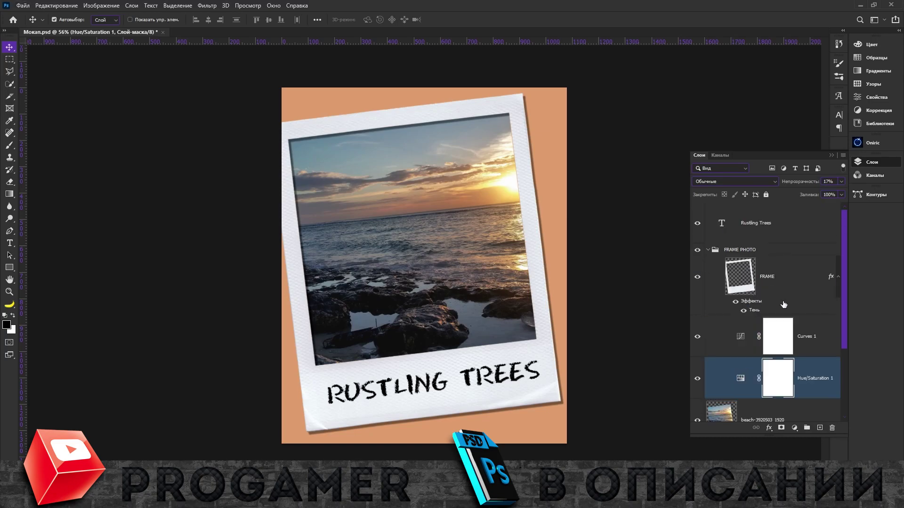
scroll(784, 305, "down", 4)
scroll(776, 283, "up", 2)
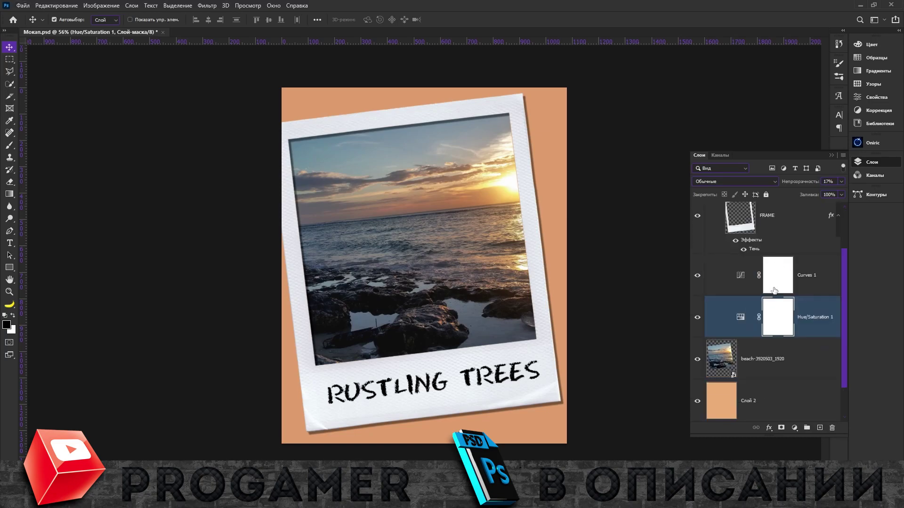
left_click(740, 318)
left_click(872, 162)
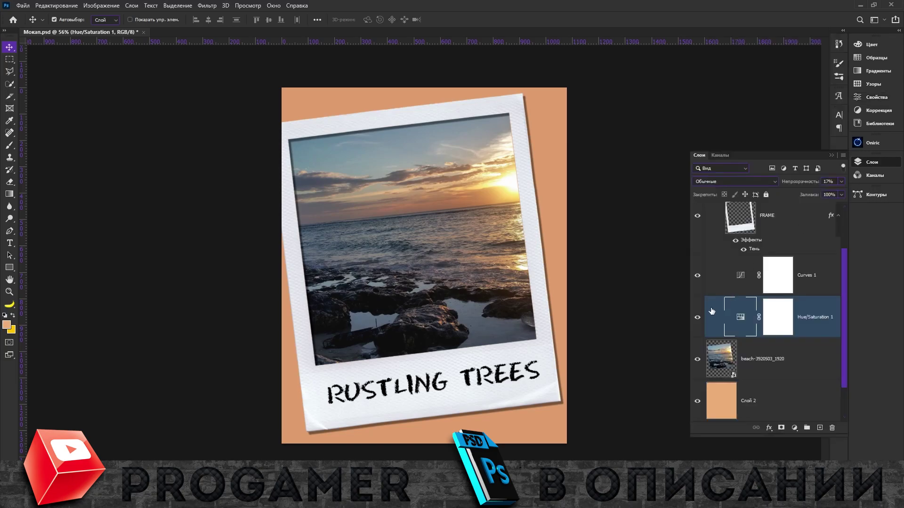
left_click(698, 317)
left_click(694, 322)
key("ctrl+0")
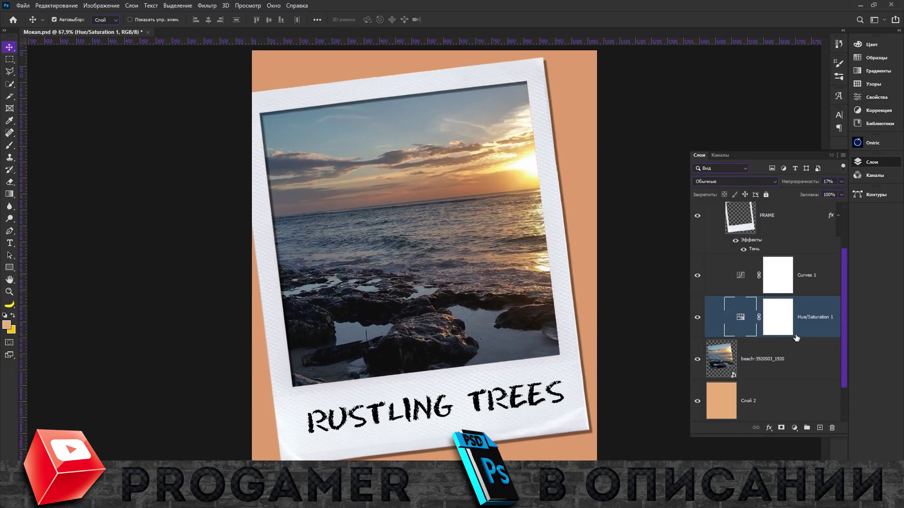
right_click(838, 313)
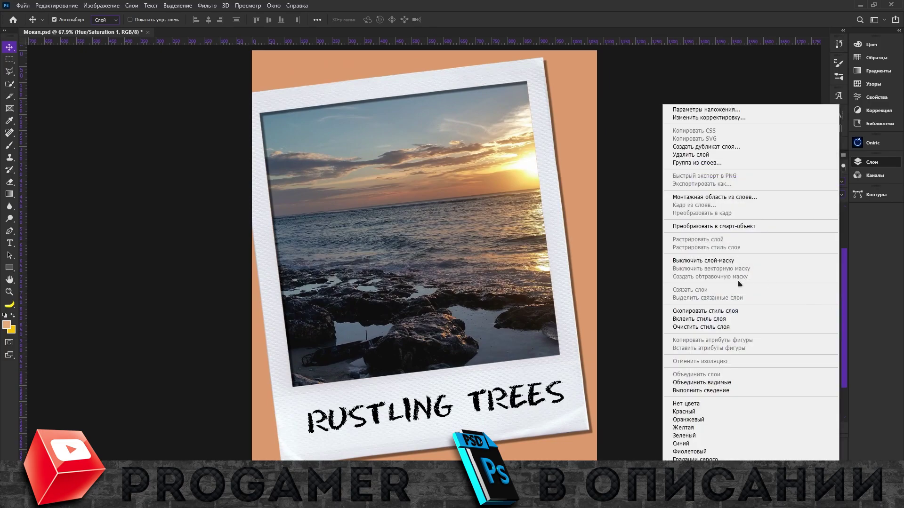
key("Escape")
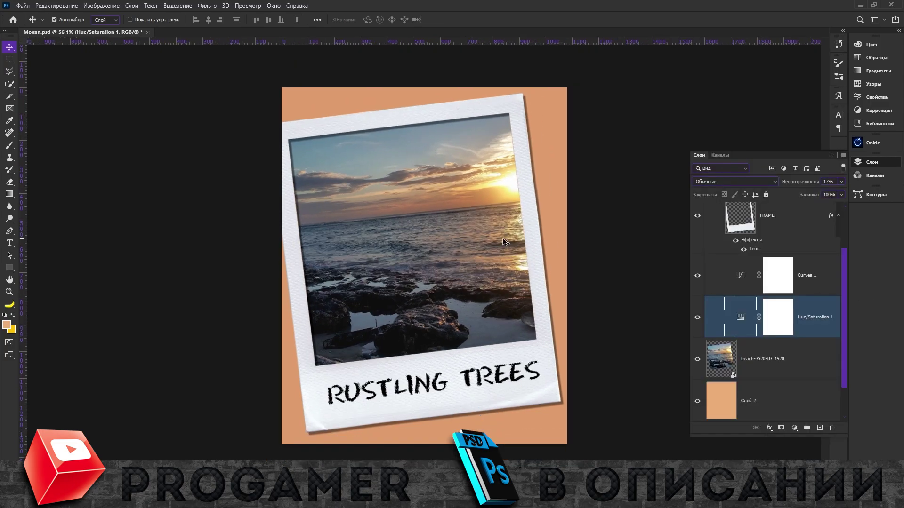
Hide the beach photo layer and show it again to check its effect.
scroll(479, 212, "up", 2)
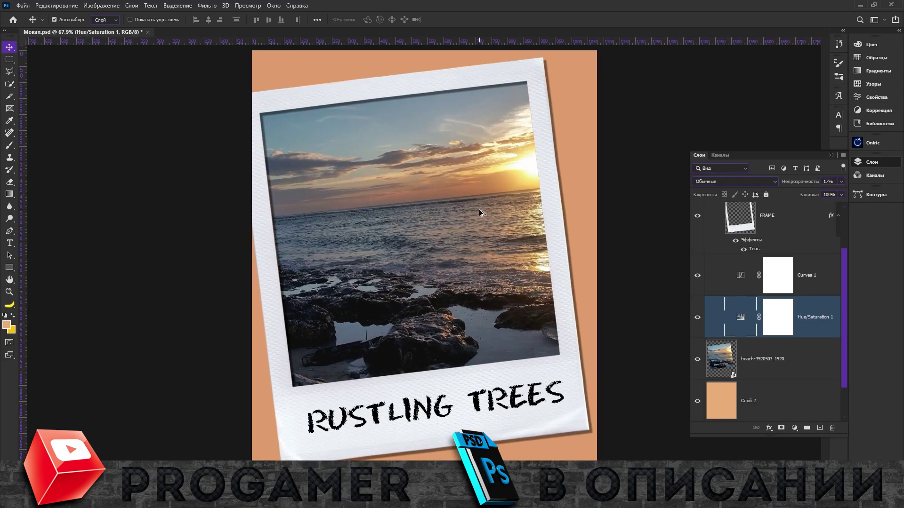
scroll(479, 212, "down", 2)
scroll(747, 330, "down", 2)
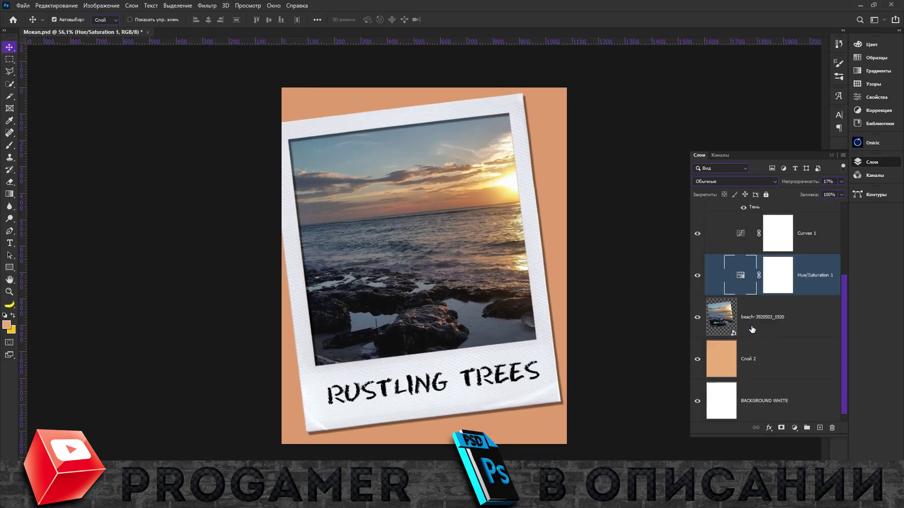
scroll(400, 252, "up", 3)
scroll(401, 253, "up", 3)
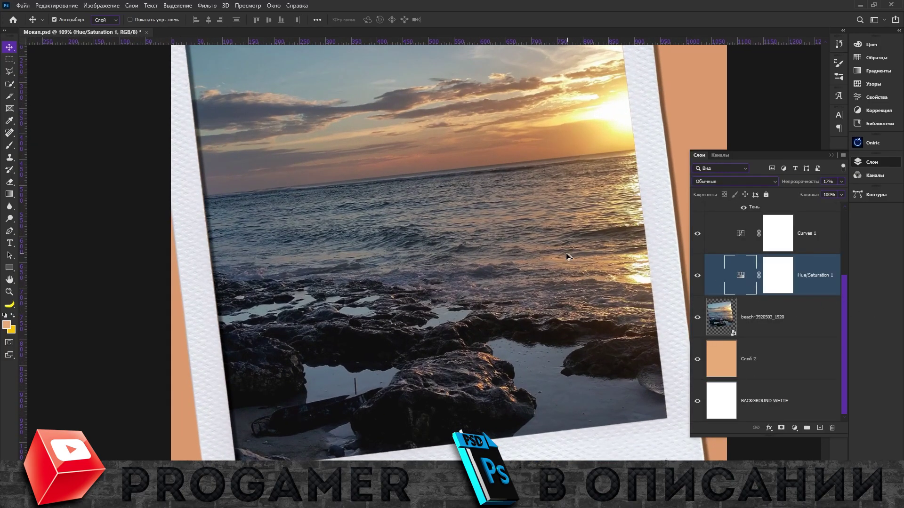
scroll(566, 253, "down", 2)
left_click(754, 325)
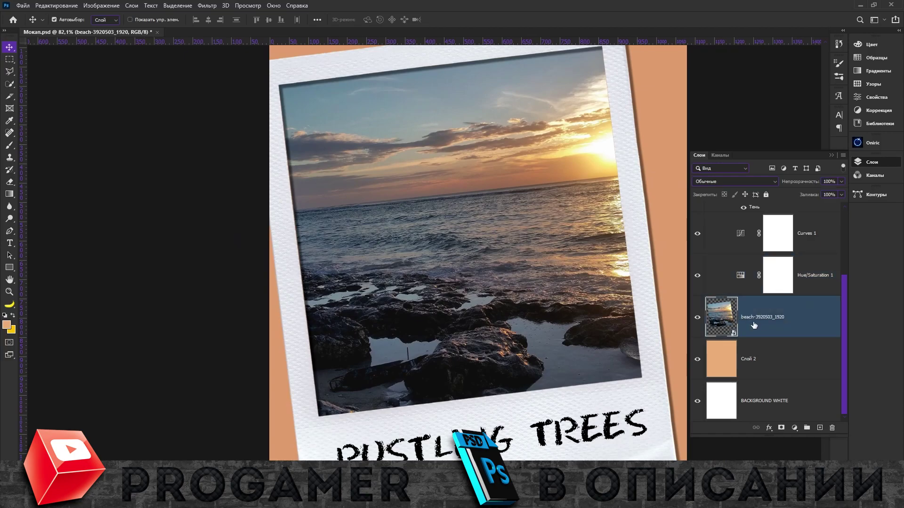
left_click(697, 318)
left_click(698, 318)
Save the mockup with Ctrl+S, close it, and reopen it from recent files.
scroll(504, 262, "down", 2)
scroll(503, 258, "up", 2)
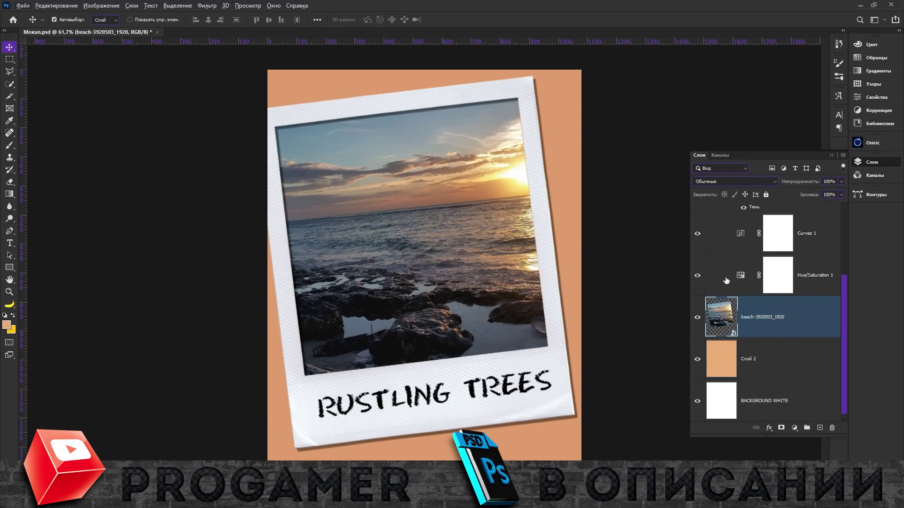
left_click(734, 281)
key("ctrl+s")
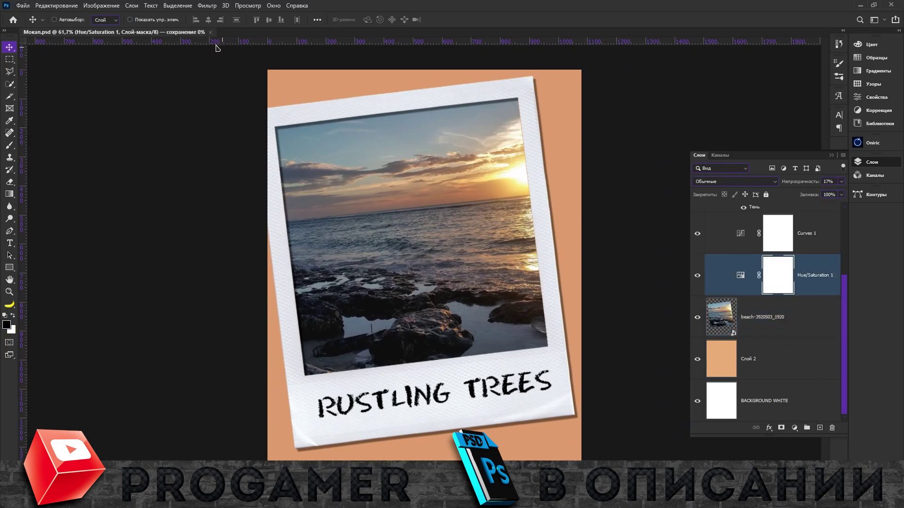
left_click(164, 32)
left_click(162, 171)
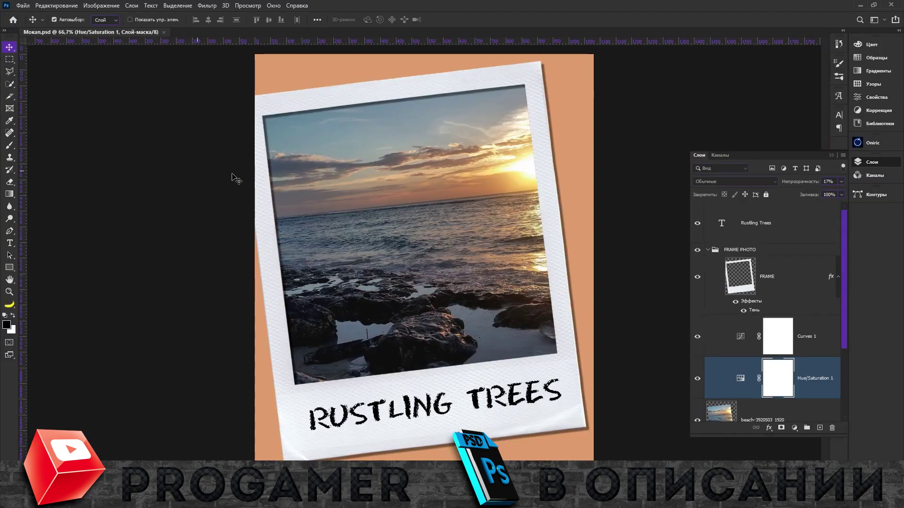
Target the Hue/Saturation adjustment, then bring up and dismiss its layer options.
scroll(731, 347, "down", 2)
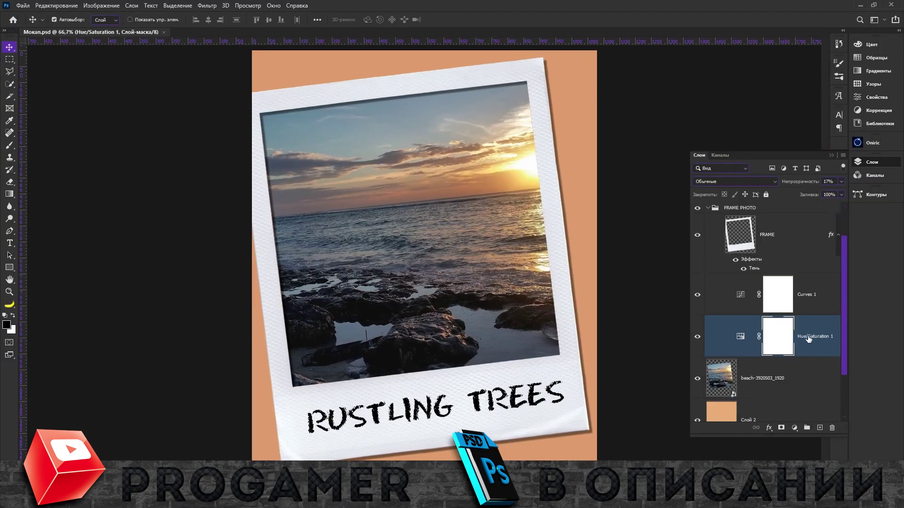
left_click(822, 337)
right_click(819, 347)
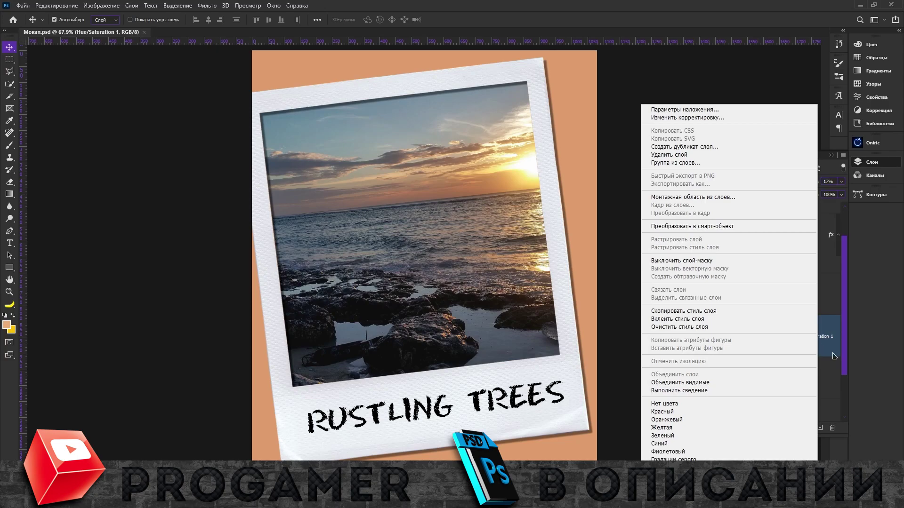
key("Escape")
Close Мокап.psd, quit Photoshop, and reopen the file from the Downloads folder.
left_click(145, 33)
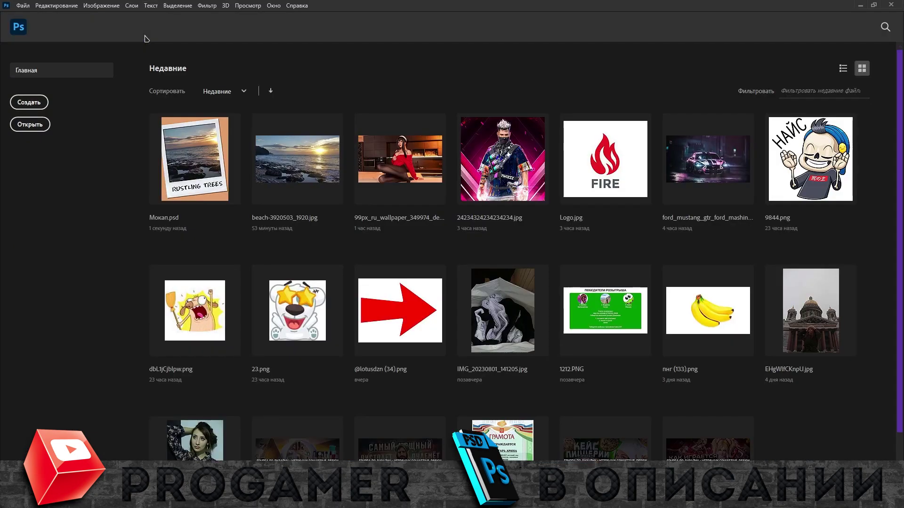
left_click(891, 5)
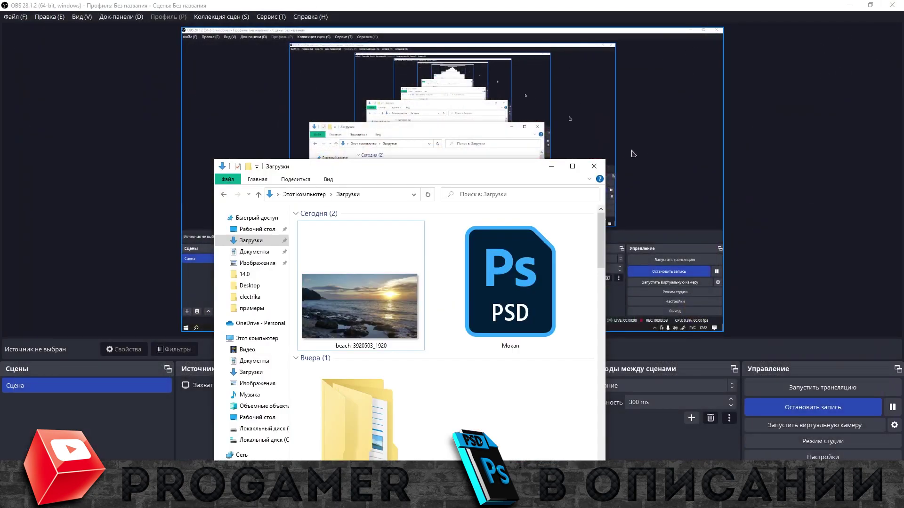
double_click(359, 306)
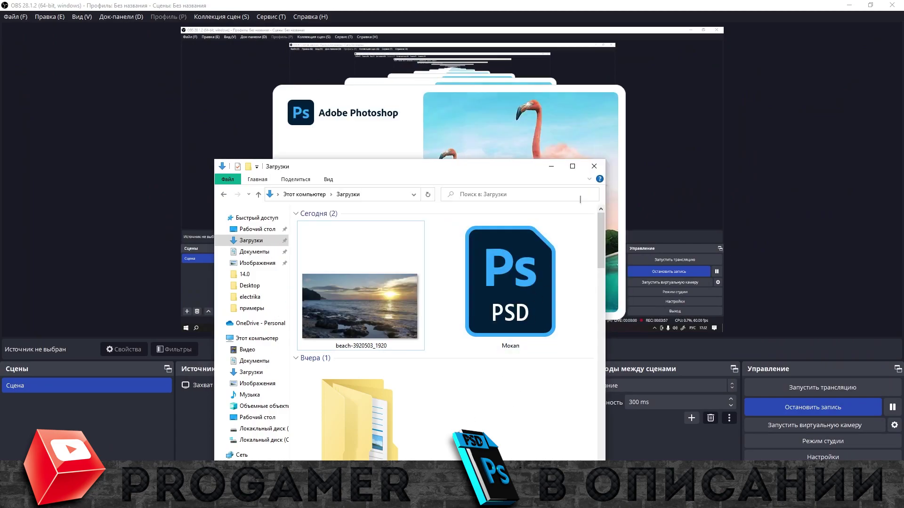
left_click(593, 168)
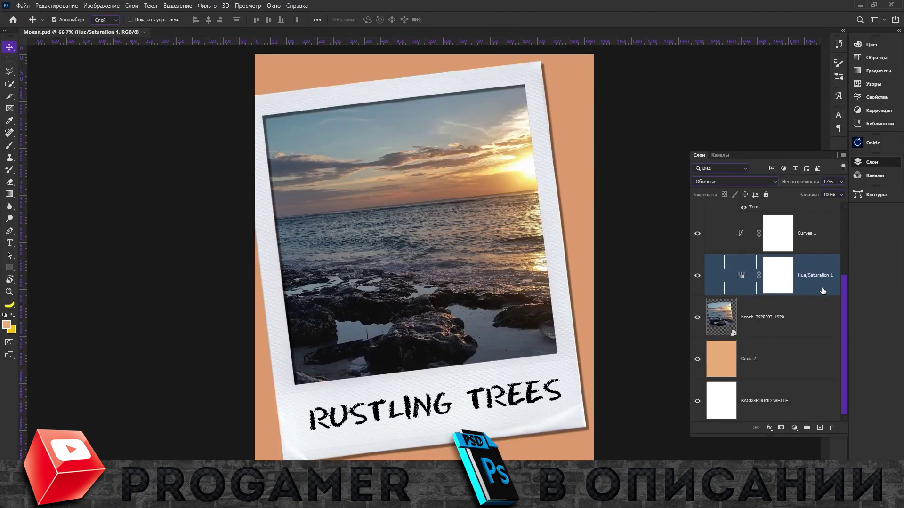
right_click(825, 291)
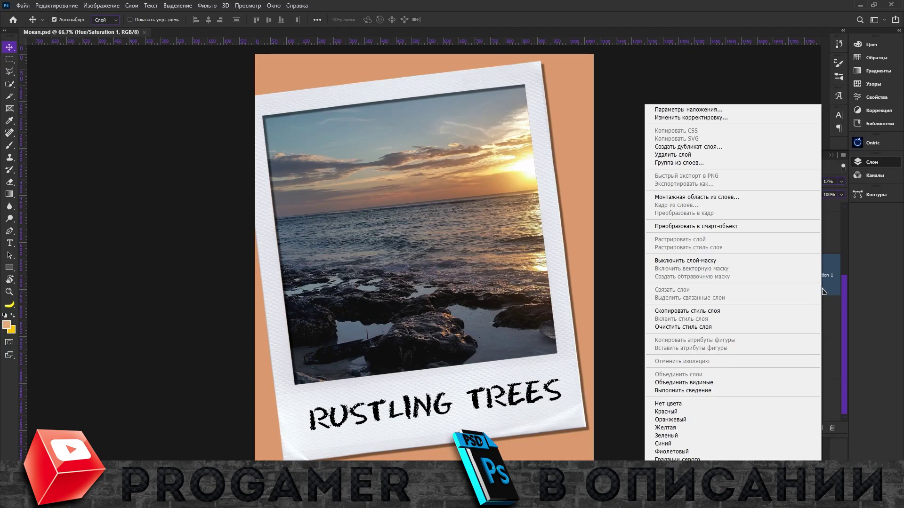
key("Escape")
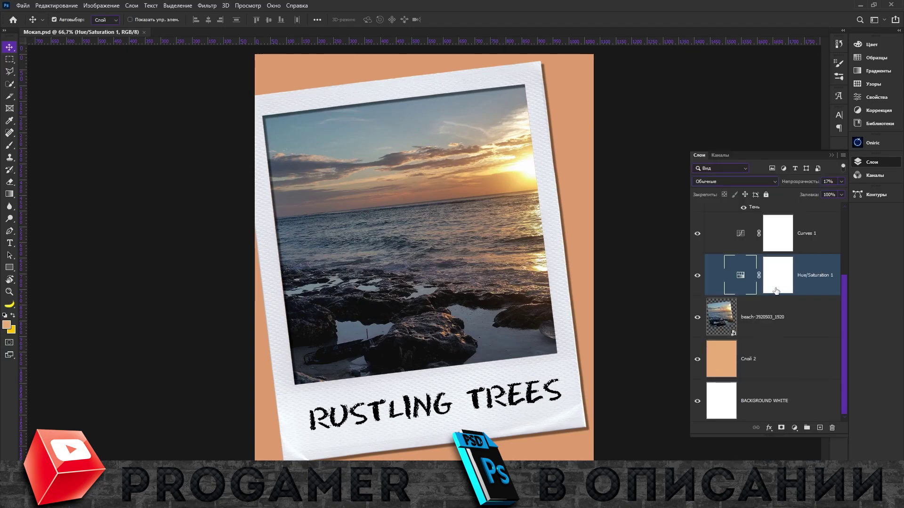
left_click(776, 291)
scroll(777, 291, "up", 2)
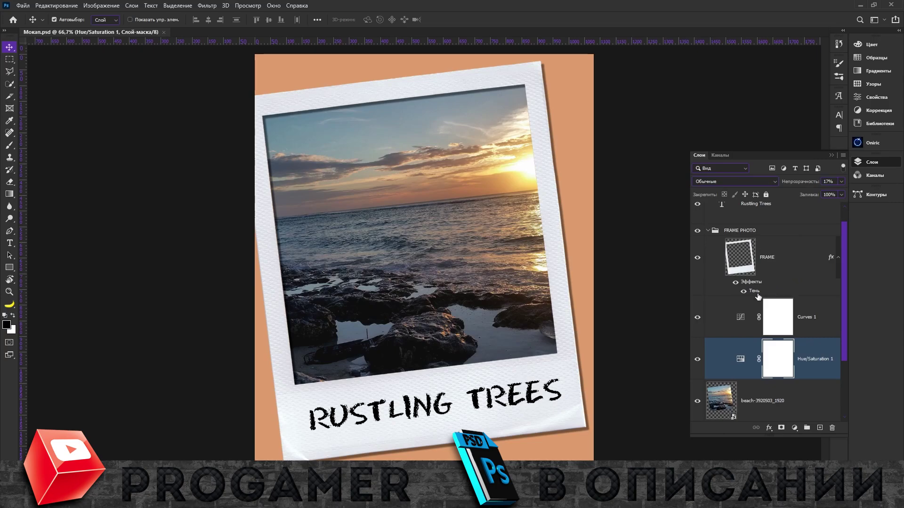
left_click(697, 318)
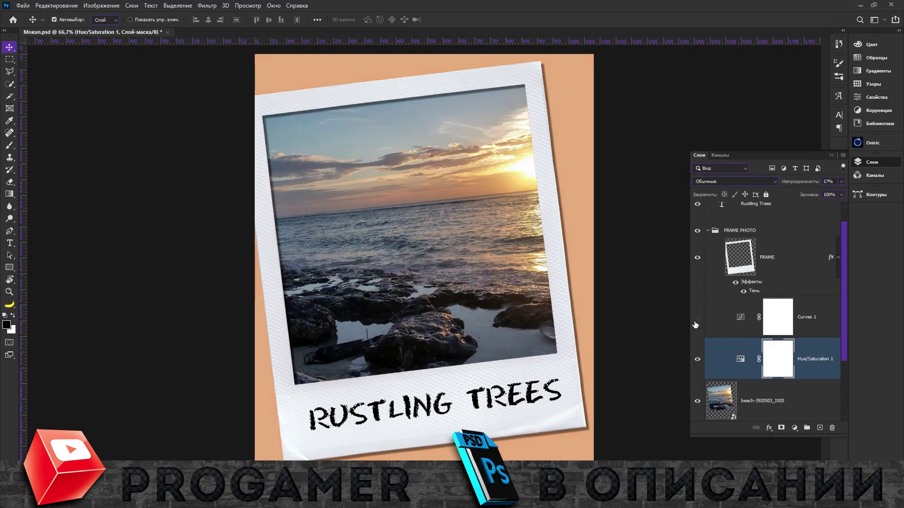
left_click(826, 330, "shift")
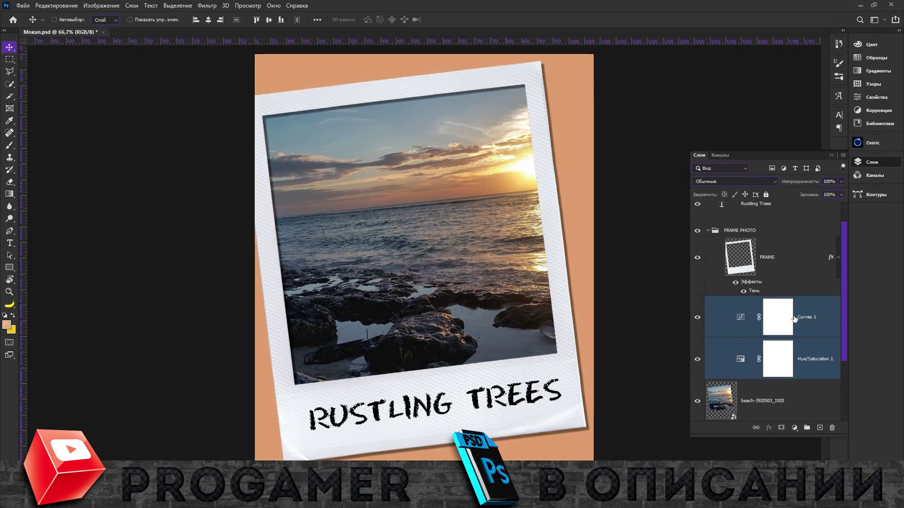
key("ctrl+g")
right_click(776, 302)
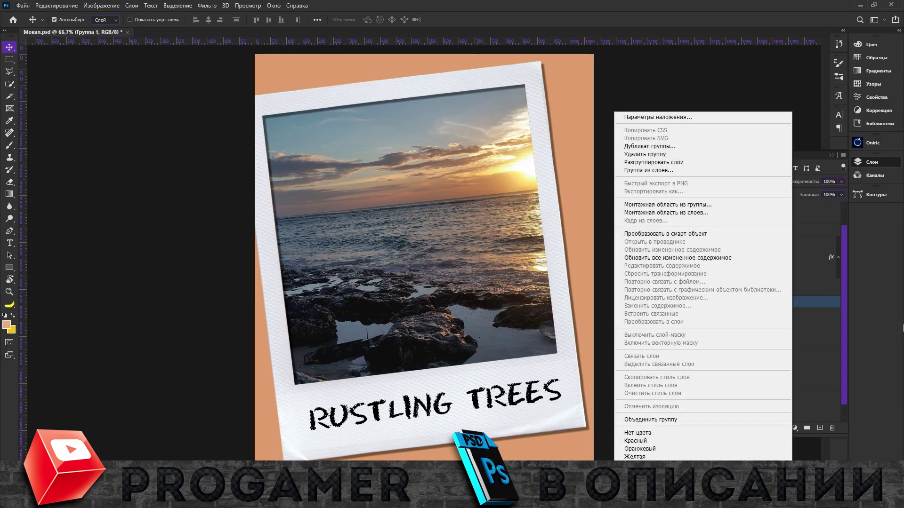
left_click(653, 162)
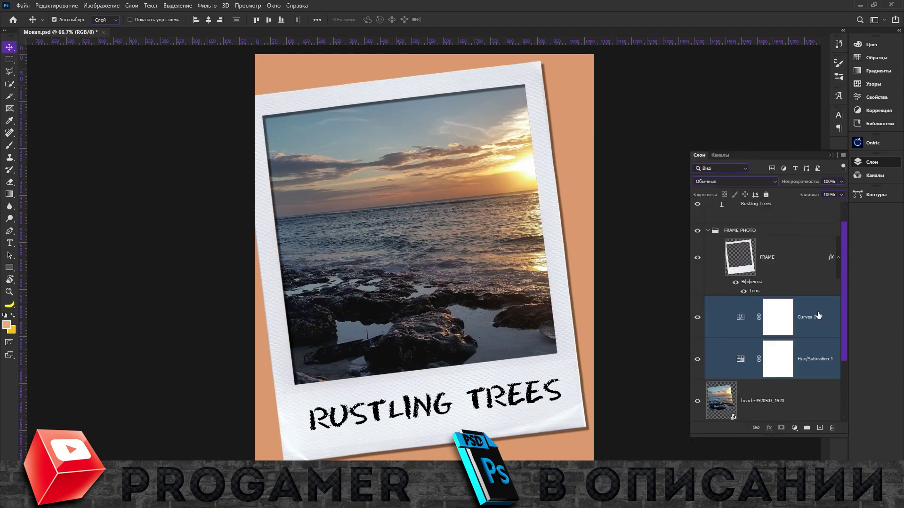
right_click(819, 316)
left_click(719, 226)
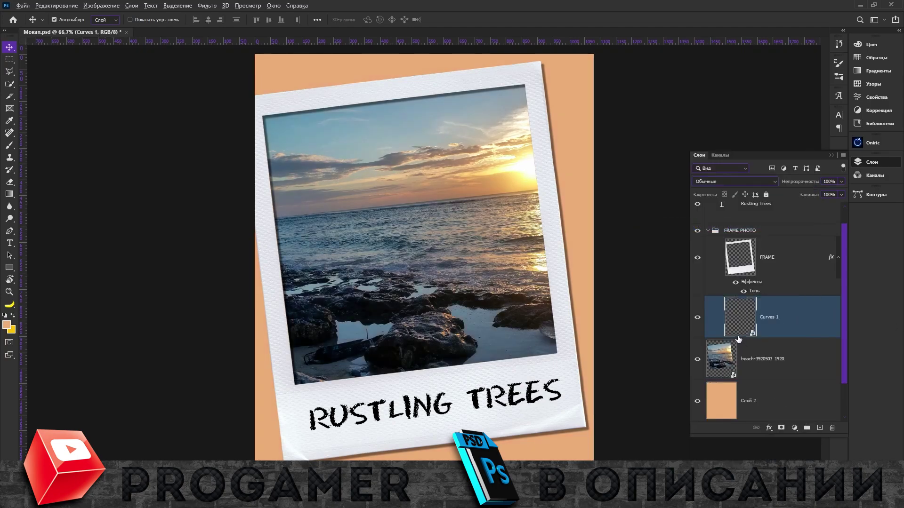
key("ctrl+z")
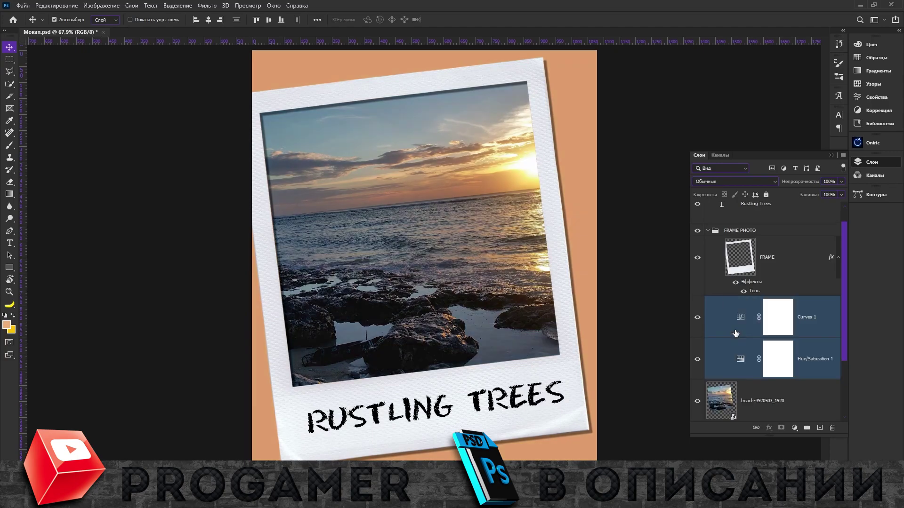
Toggle the beach photo's visibility and hide the FRAME layer.
scroll(818, 310, "down", 2)
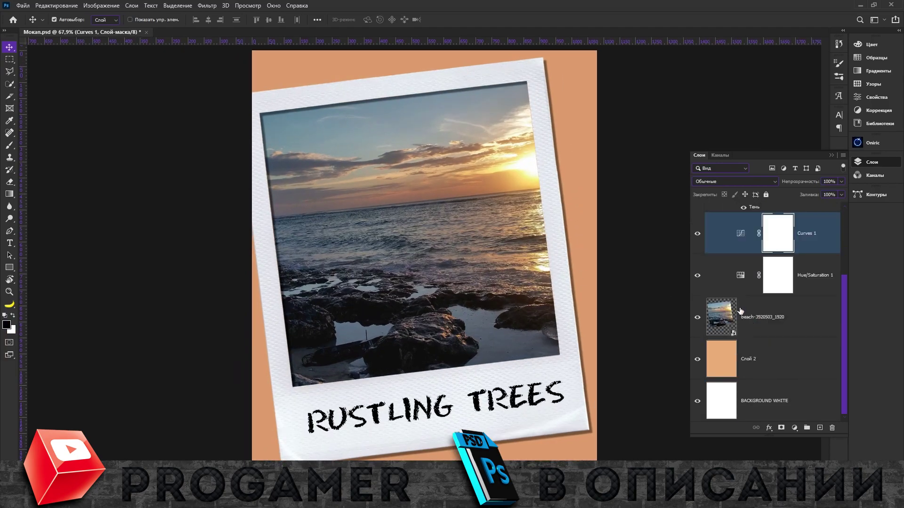
left_click(818, 311)
left_click(697, 318)
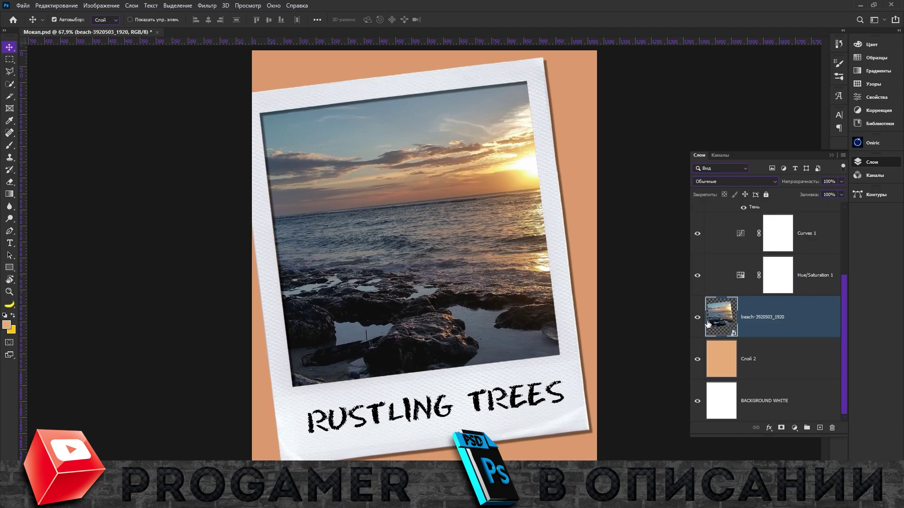
left_click_drag(697, 247, 697, 283)
scroll(697, 263, "up", 4)
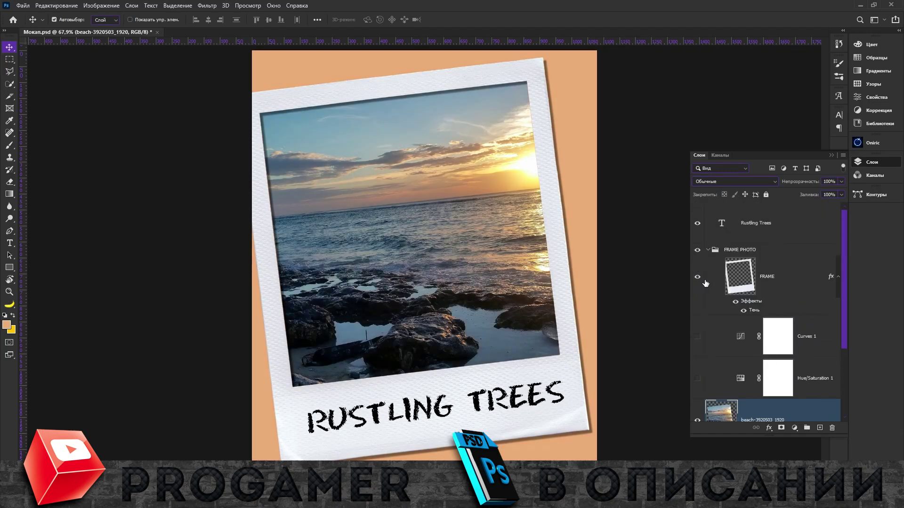
left_click(701, 283)
scroll(699, 289, "down", 3)
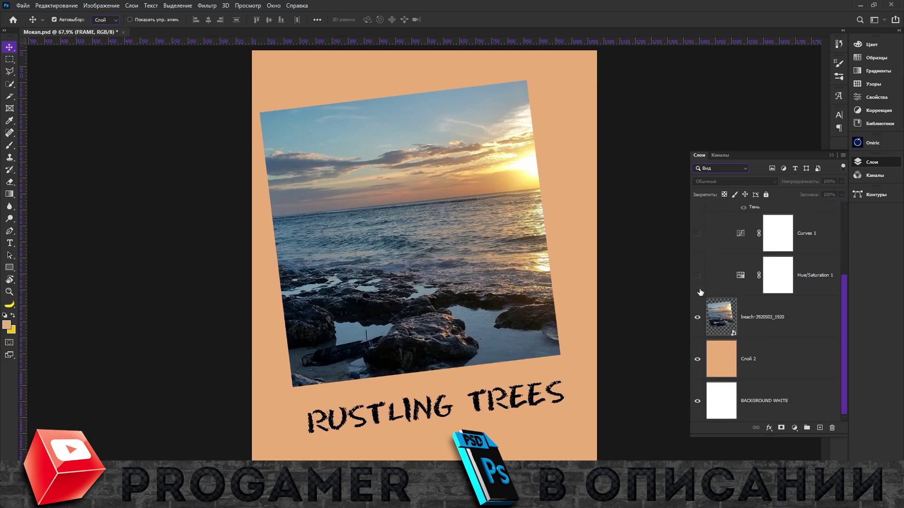
left_click(735, 302)
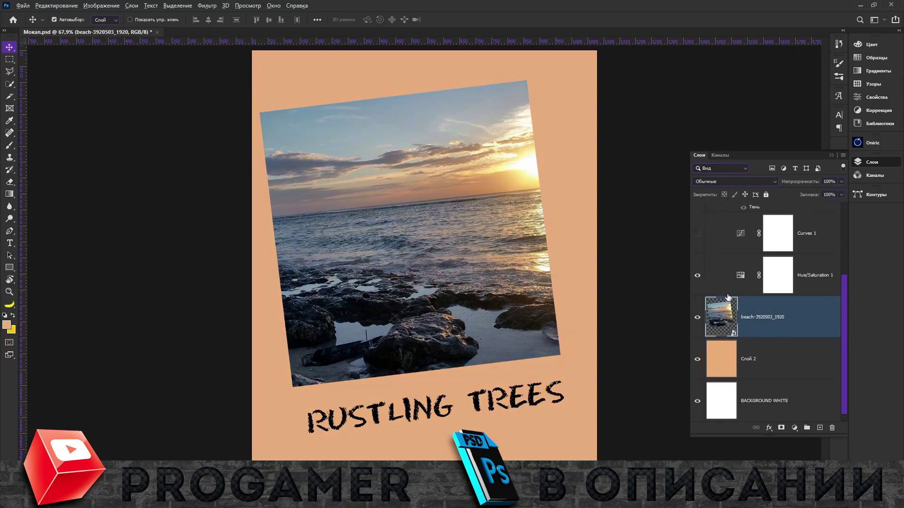
Check Hue/Saturation 1's layer options, then zoom in and pan over the rocky shore.
left_click(805, 294)
right_click(804, 294)
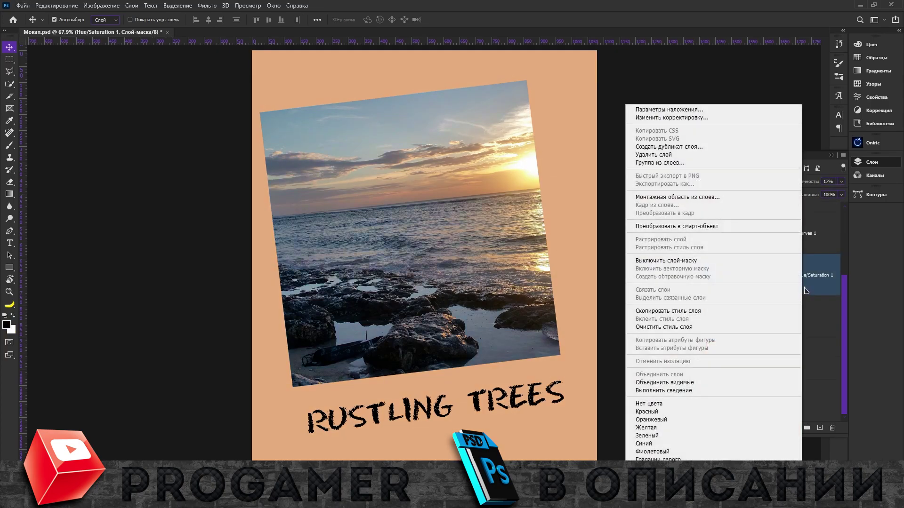
key("Escape")
scroll(594, 326, "up", 1)
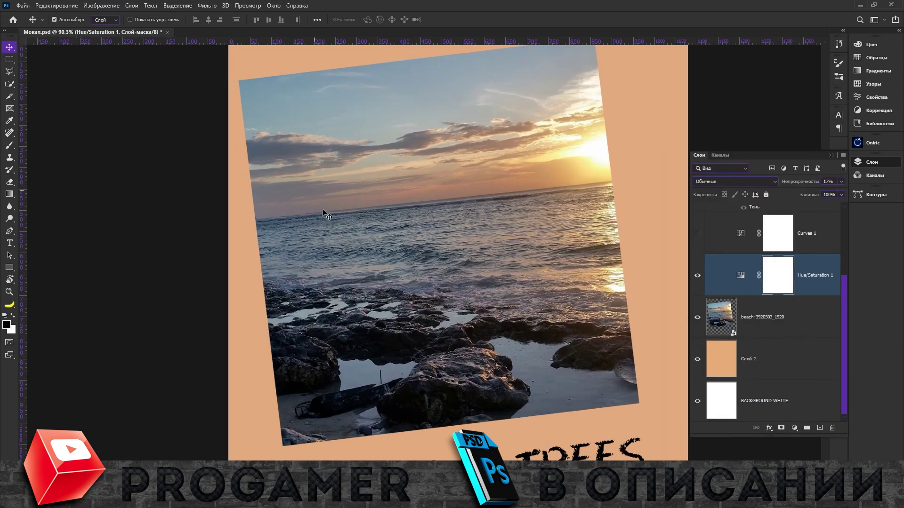
scroll(594, 326, "up", 3)
scroll(594, 326, "up", 1)
left_click_drag(594, 327, 445, 221)
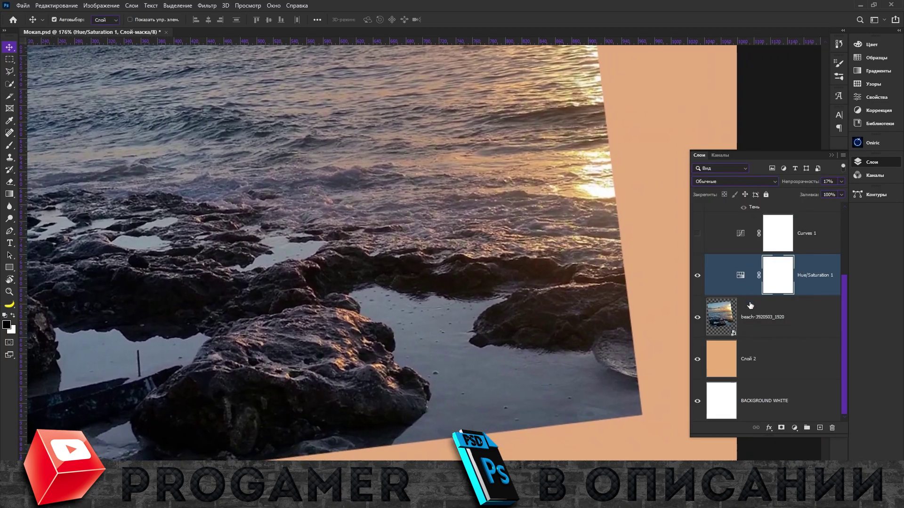
left_click(728, 301)
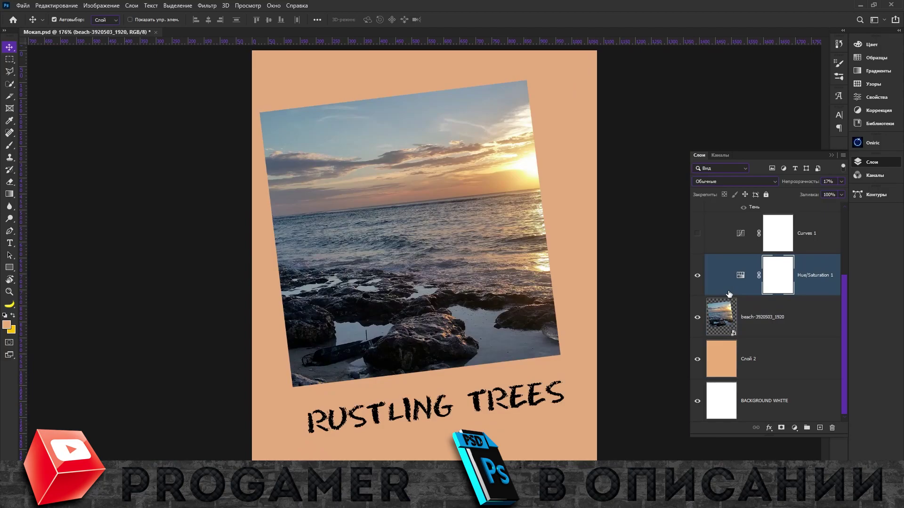
Dismiss Hue/Saturation 1's blending options, preview a higher opacity, then return it to 17%.
double_click(753, 282)
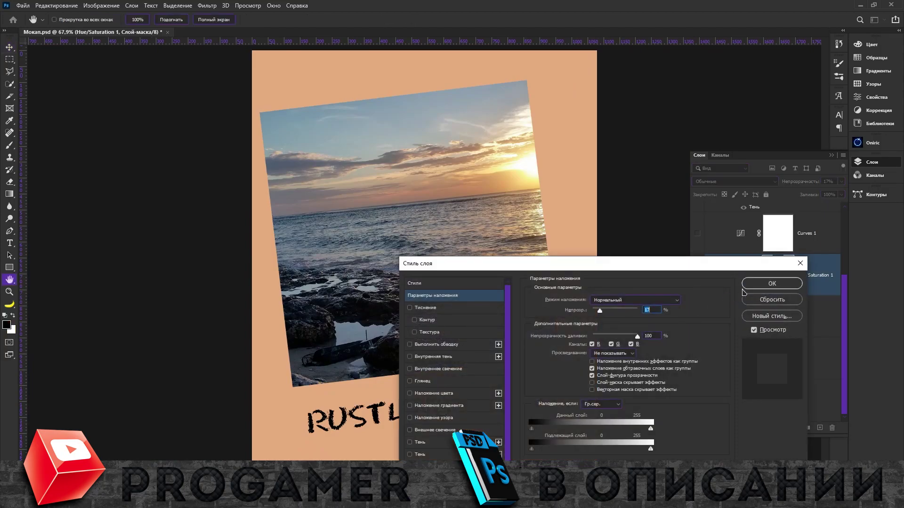
left_click(758, 299)
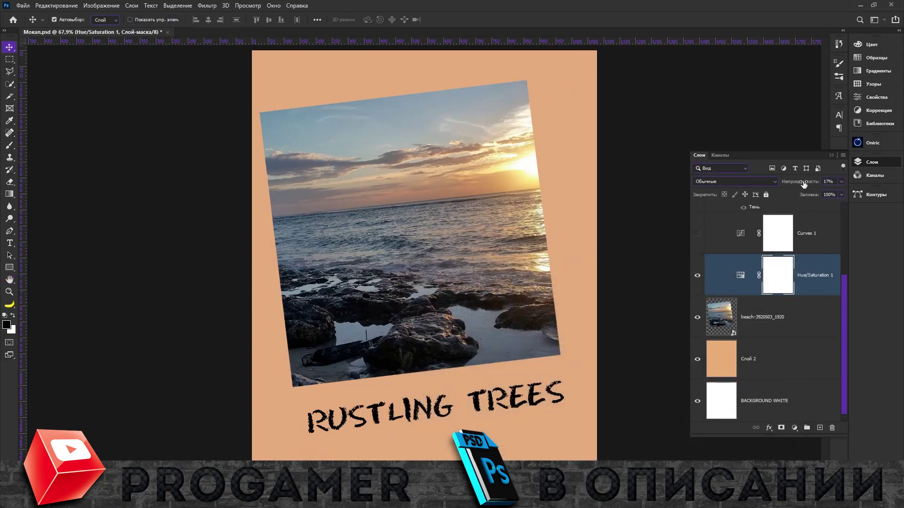
left_click_drag(803, 184, 901, 187)
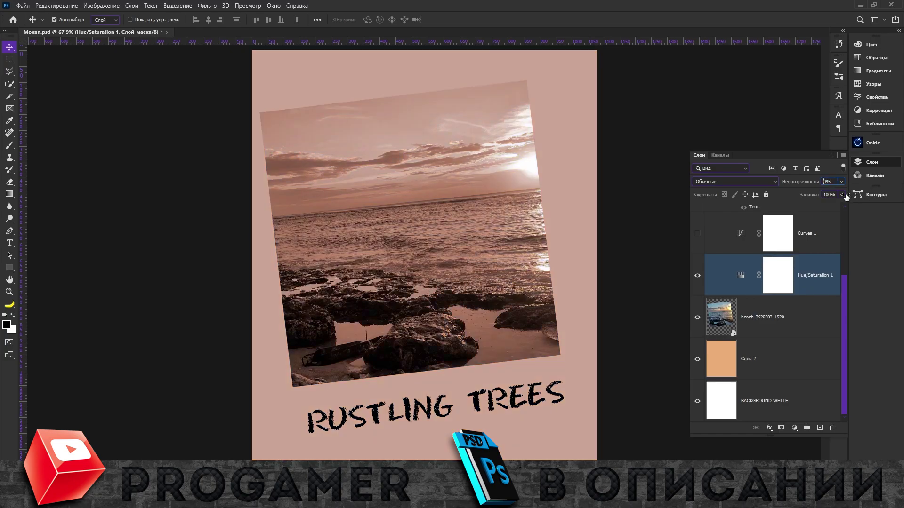
type("0")
key("Return")
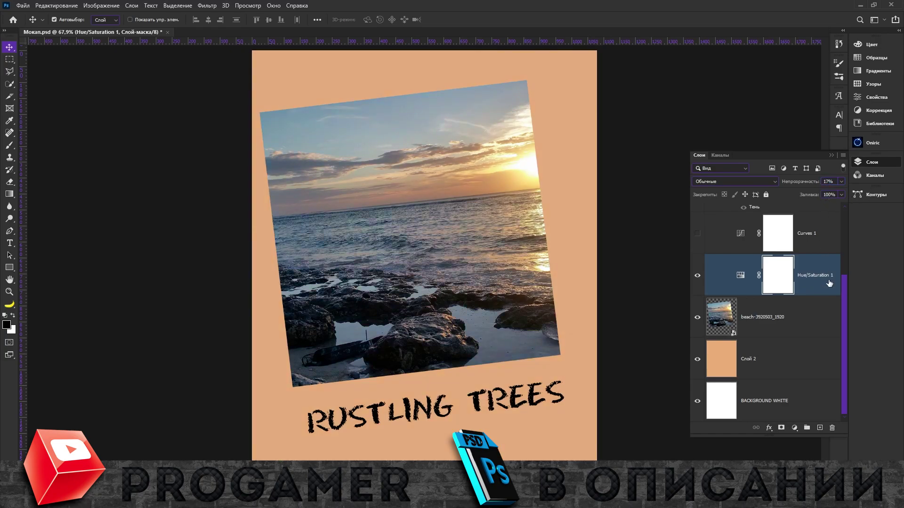
left_click(827, 276)
Clip Curves 1 onto Hue/Saturation 1 and make the polaroid frame visible again.
left_click(701, 252, "alt")
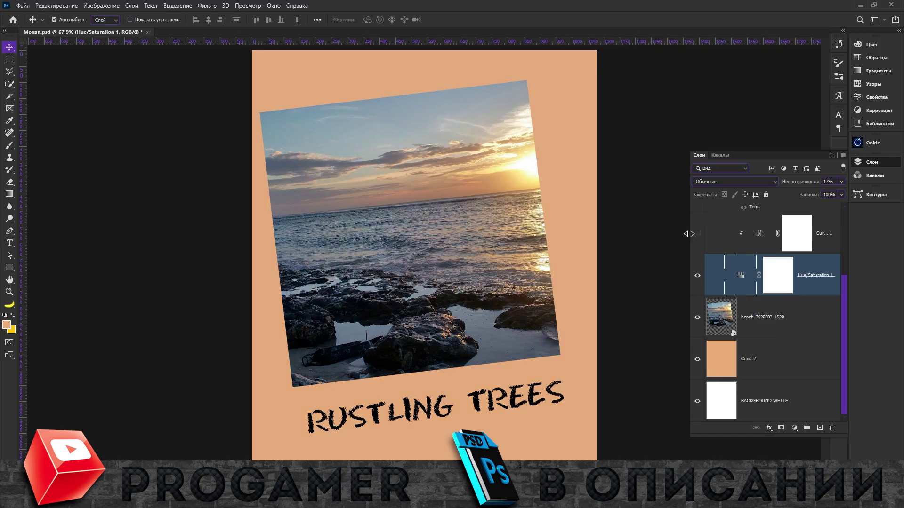
scroll(720, 251, "up", 1)
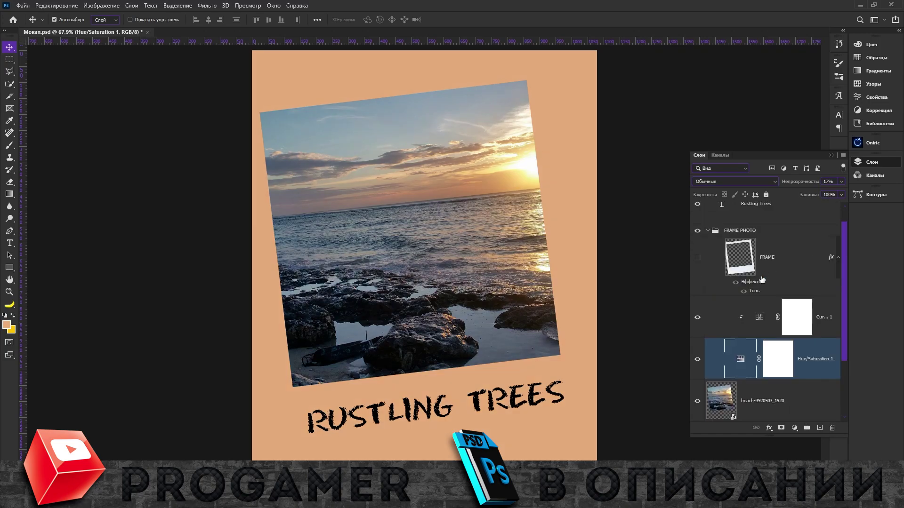
left_click(695, 259)
scroll(732, 282, "down", 1)
scroll(732, 282, "up", 2)
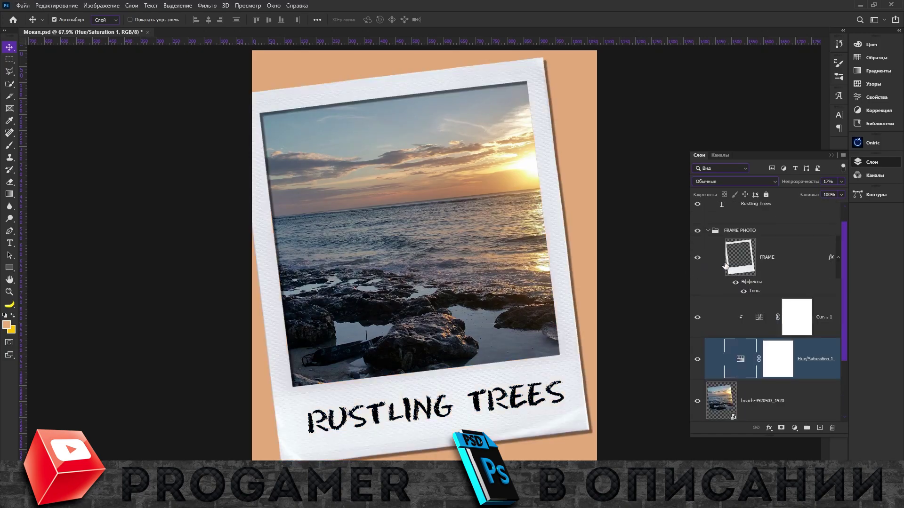
left_click(764, 387)
scroll(765, 372, "down", 2)
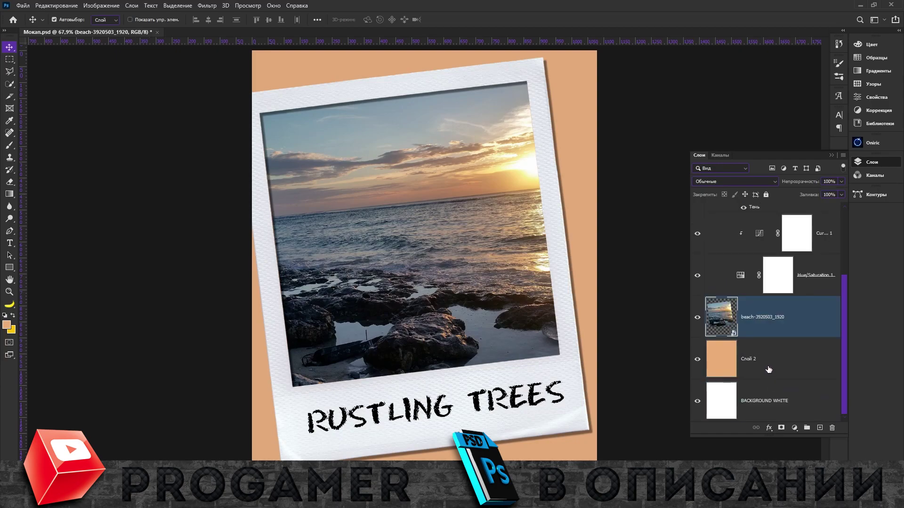
scroll(766, 358, "up", 1)
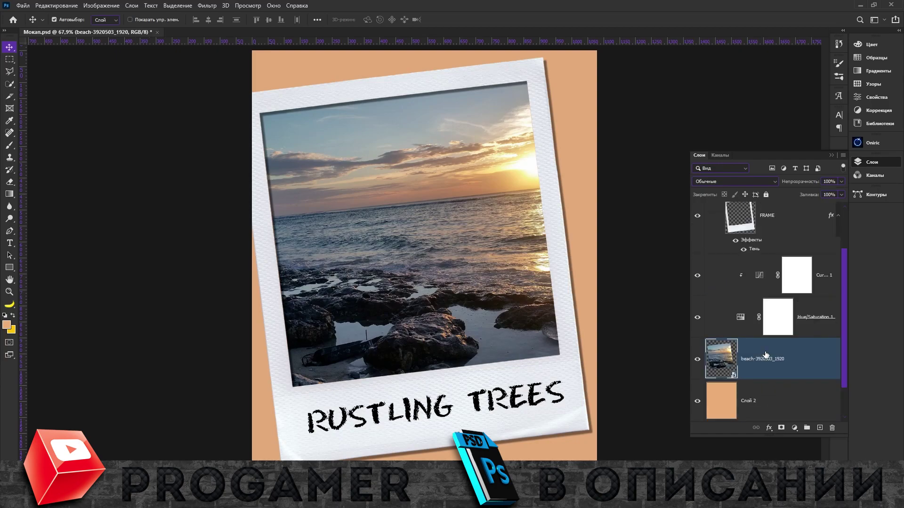
Inspect Hue/Saturation 1's settings, then delete that layer.
double_click(740, 317)
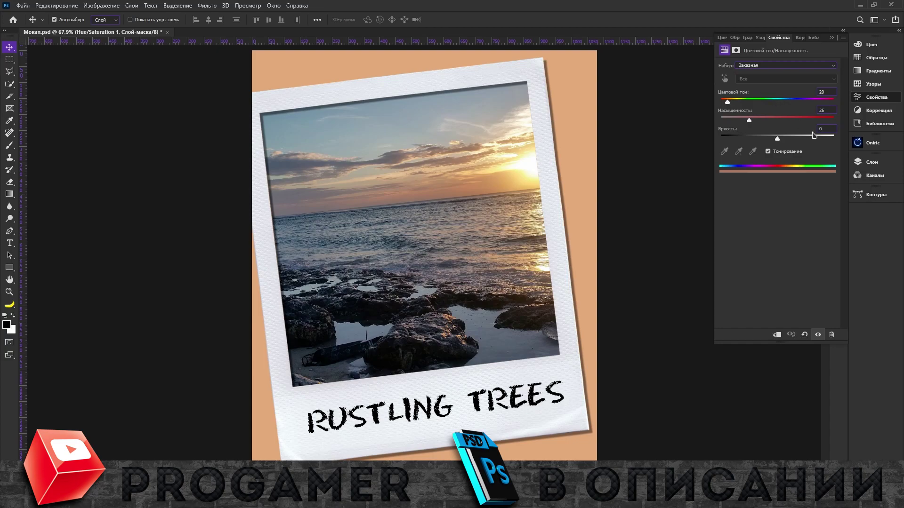
left_click(871, 162)
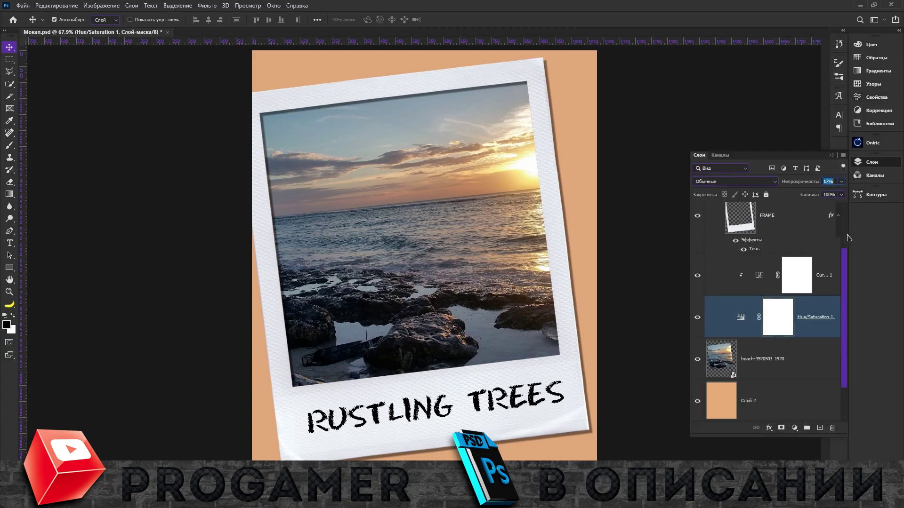
left_click(818, 427)
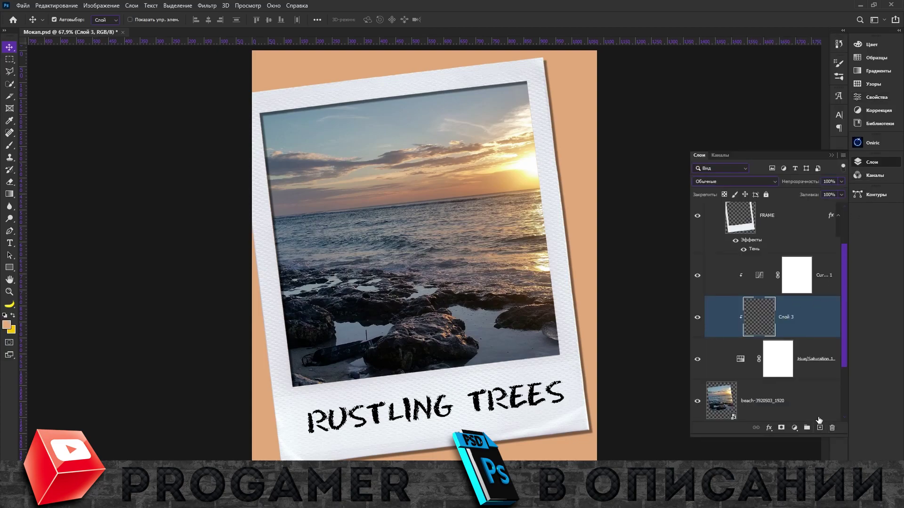
key("ctrl+z")
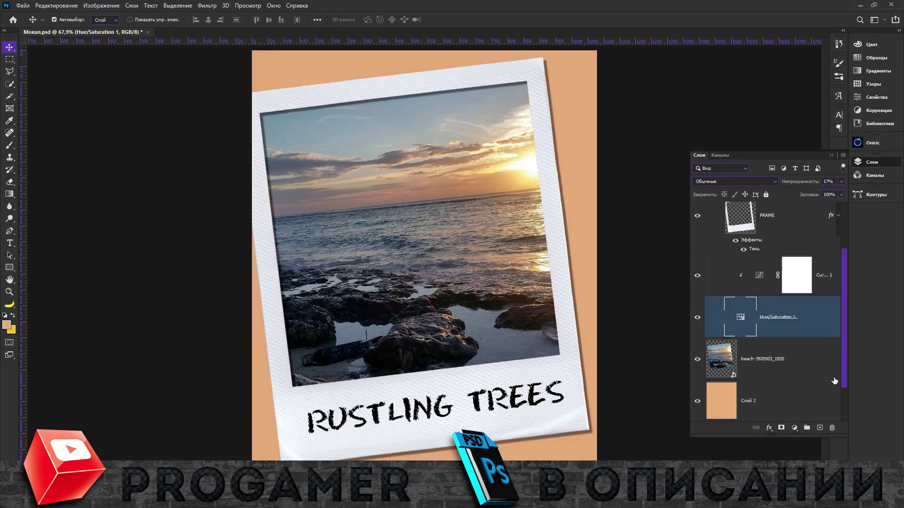
key("Delete")
Add a Colorize Hue/Saturation layer on the beach photo with hue +20 and 17% opacity.
left_click(759, 310)
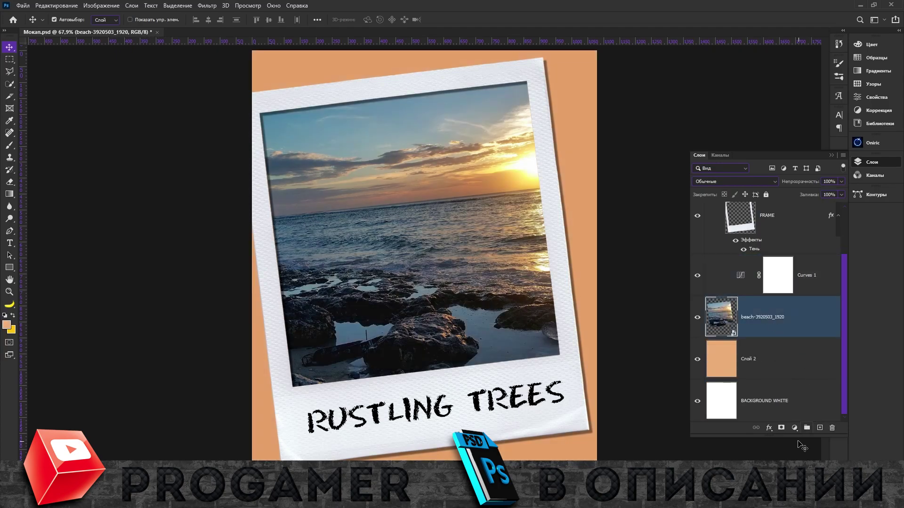
left_click(794, 427)
left_click(806, 332)
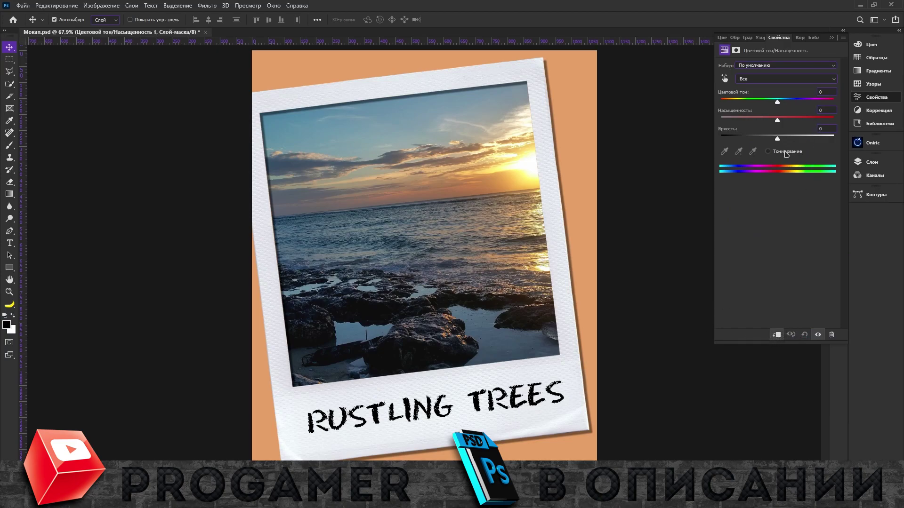
left_click(785, 151)
left_click(830, 90)
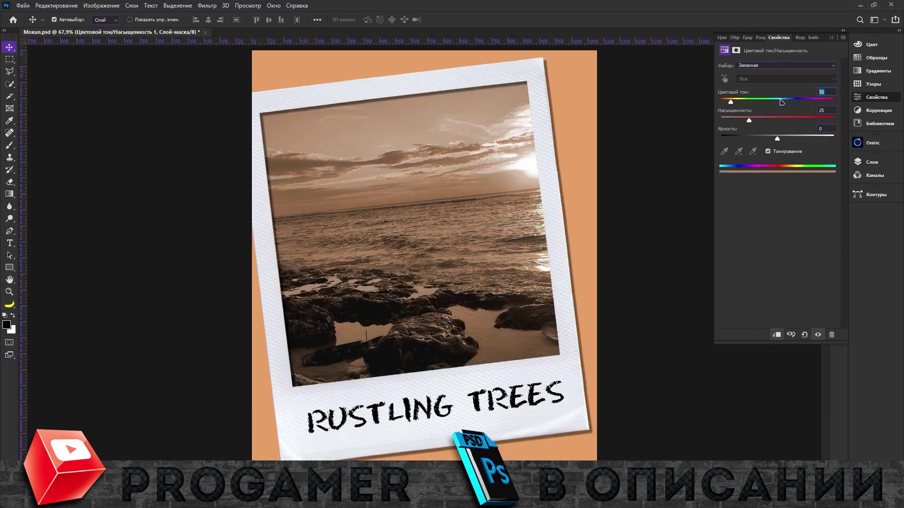
type("+20")
key("Return")
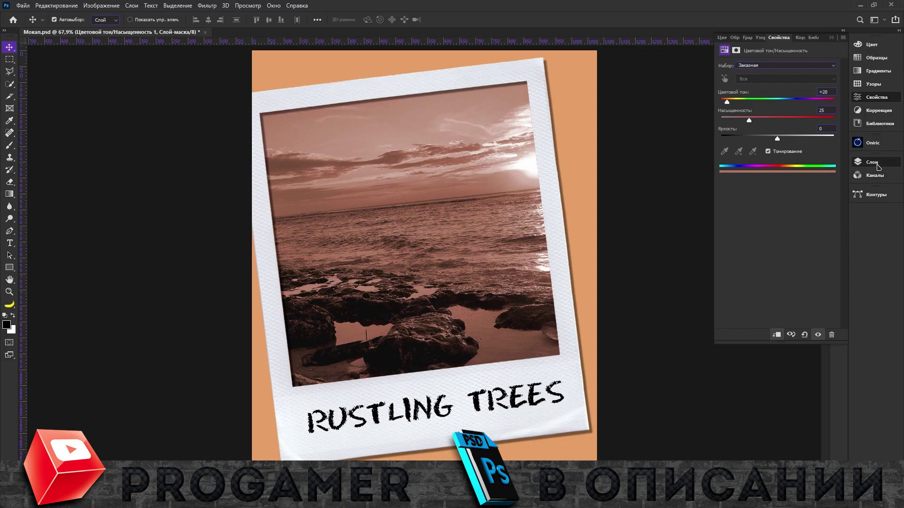
left_click(870, 162)
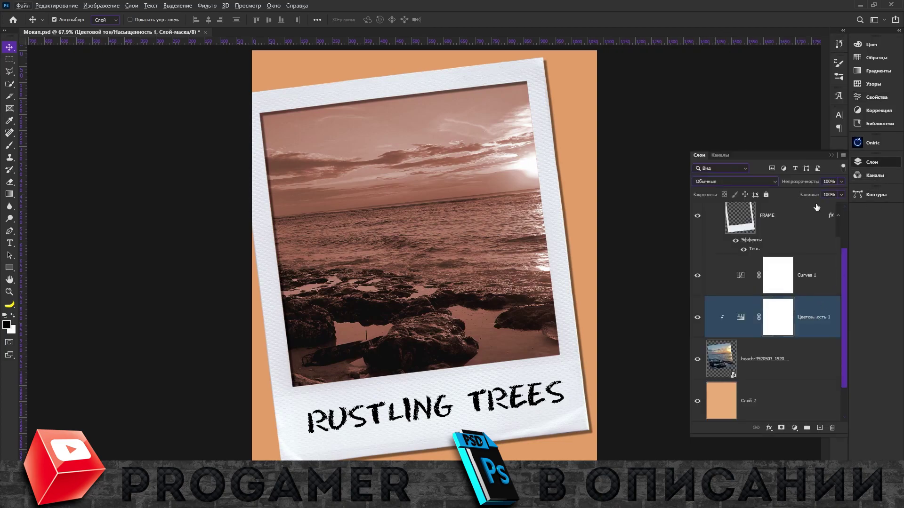
left_click(830, 181)
type("17")
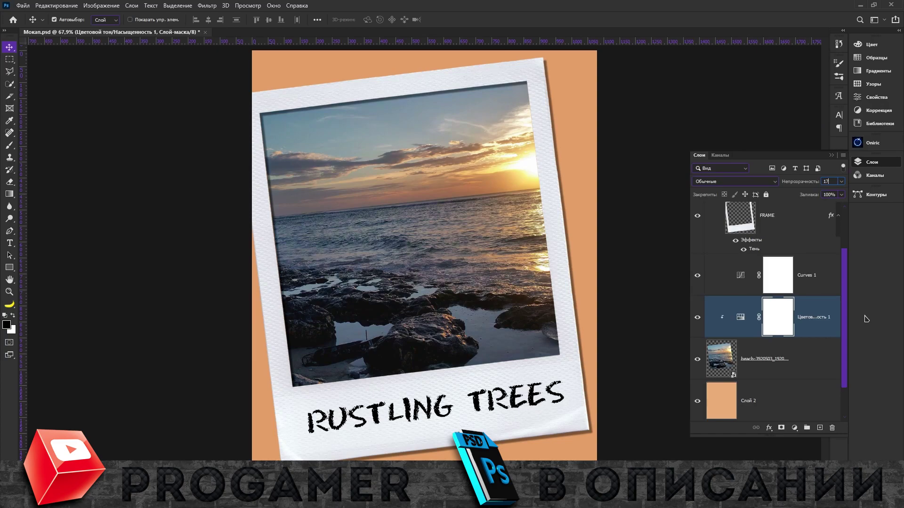
left_click(763, 293, "alt")
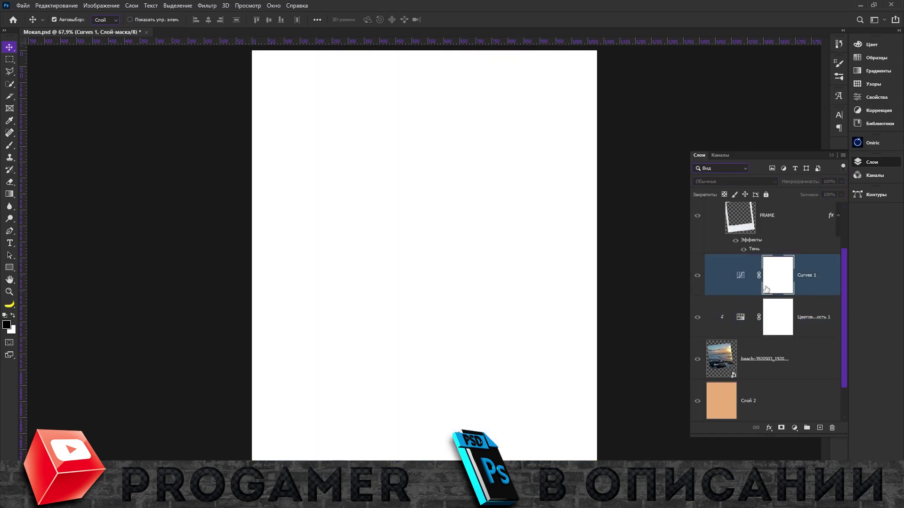
Bring up and dismiss the Curves 1 layer options, scrolling through the layers.
left_click(744, 280)
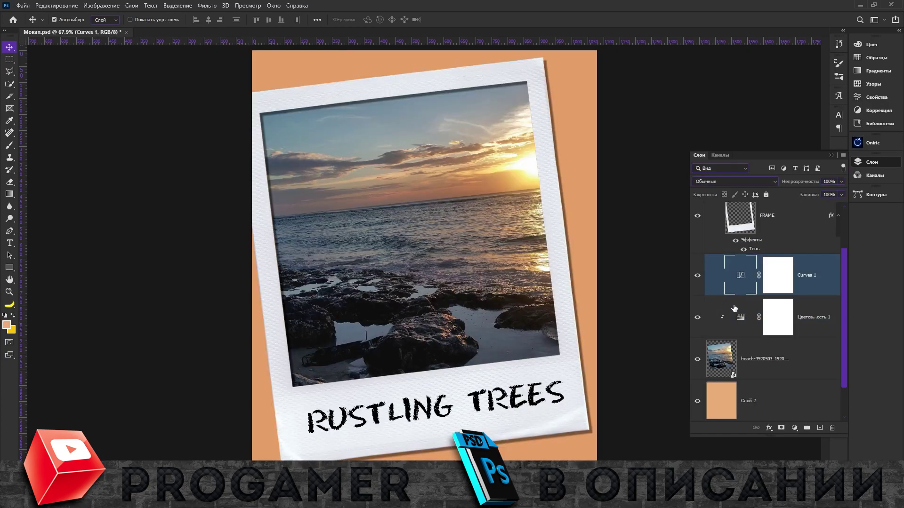
right_click(788, 277)
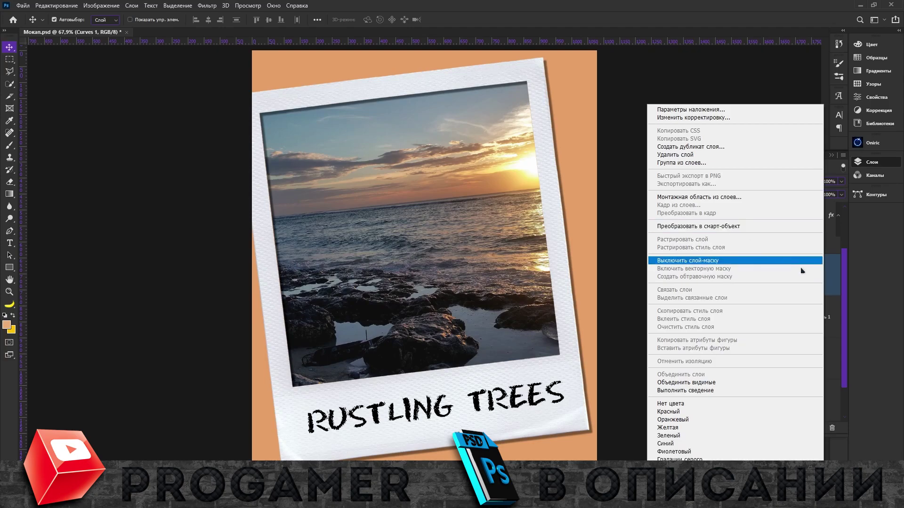
left_click(870, 271)
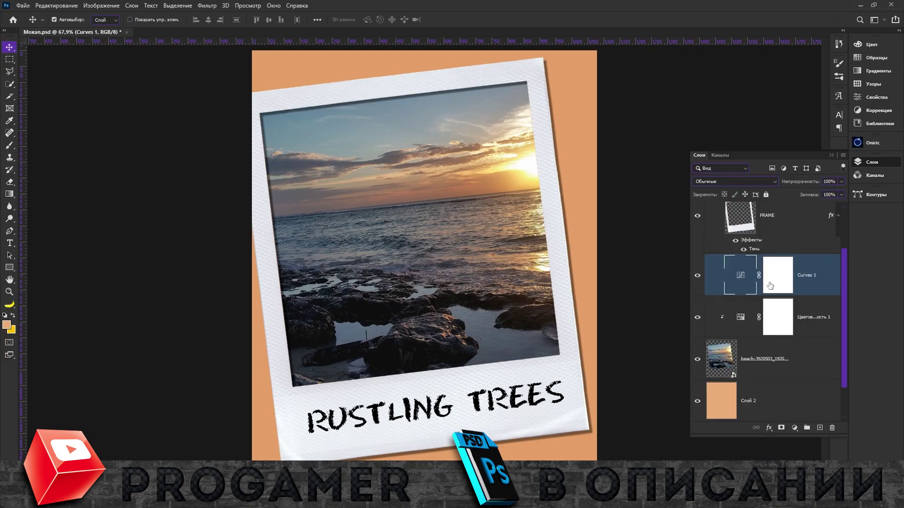
scroll(816, 298, "up", 1)
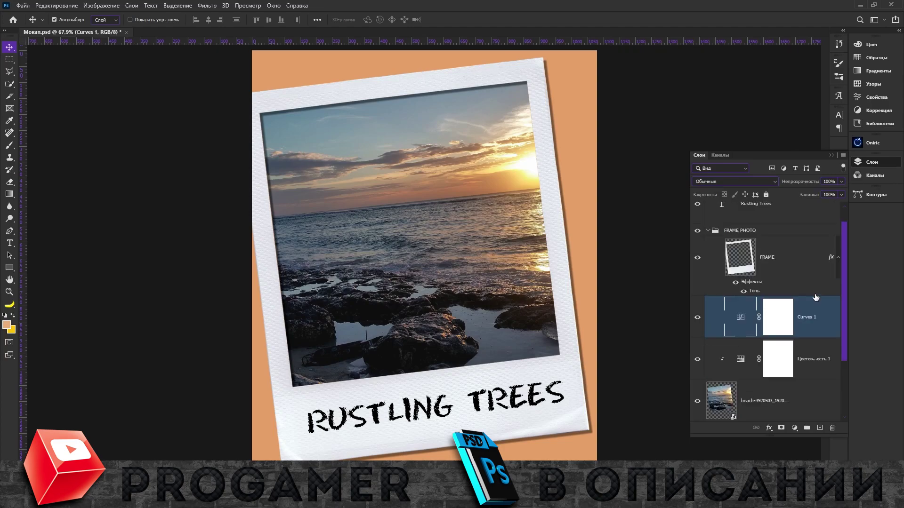
scroll(803, 309, "down", 1)
scroll(800, 310, "up", 2)
scroll(444, 216, "down", 1)
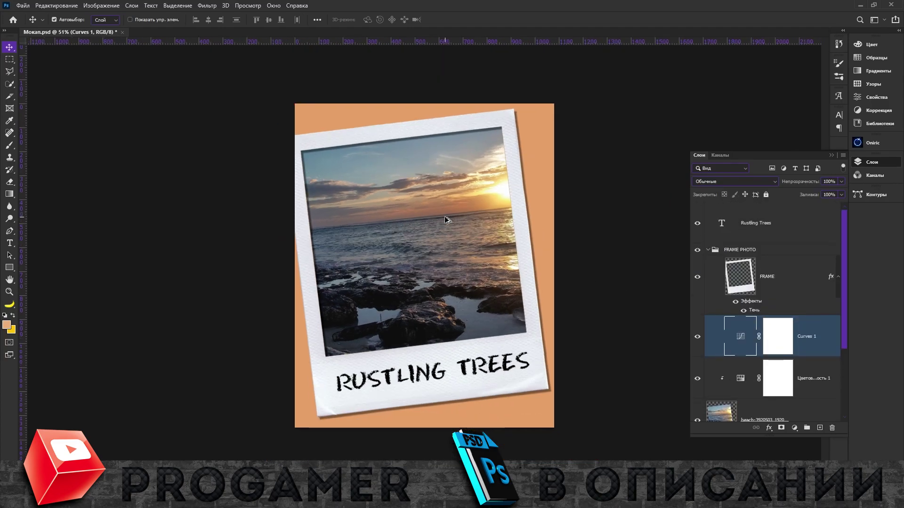
scroll(444, 216, "up", 1)
scroll(766, 330, "down", 2)
scroll(749, 260, "up", 1)
scroll(744, 260, "down", 1)
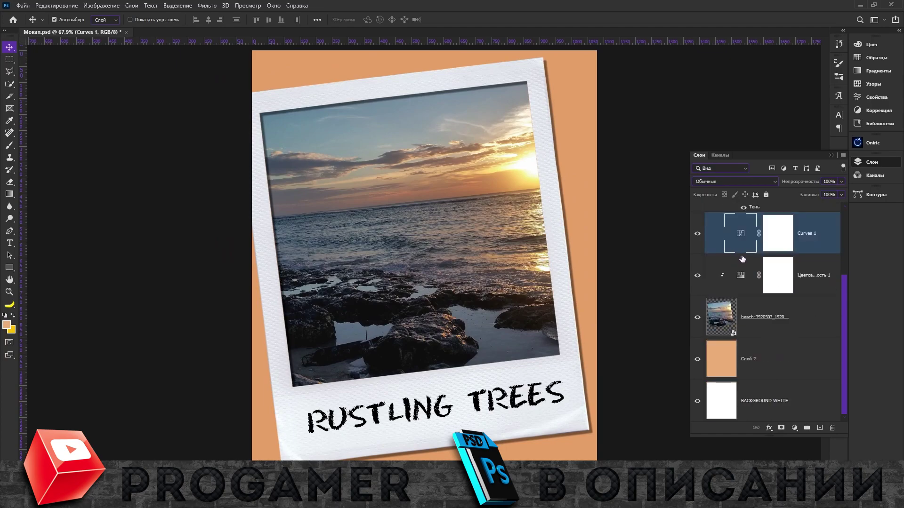
scroll(745, 260, "up", 1)
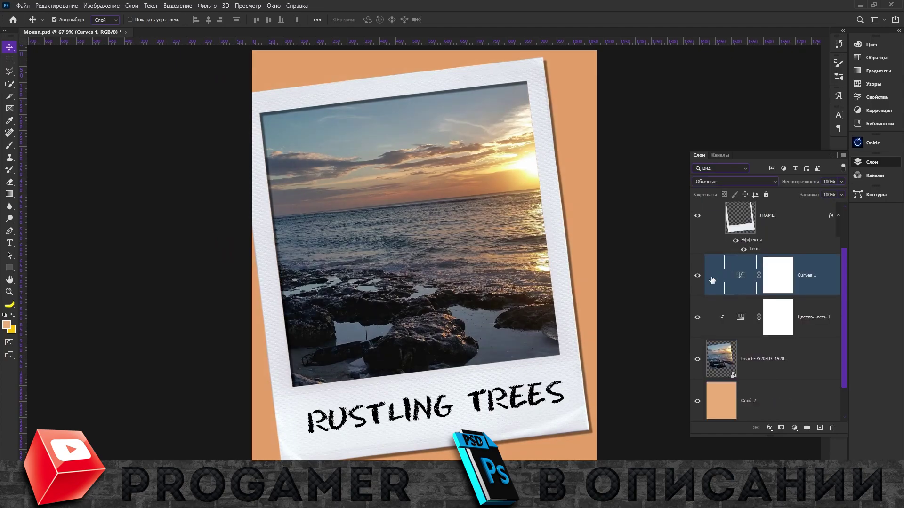
Delete Curves 1, restore it to inspect its curve point, then delete it again.
key("Delete")
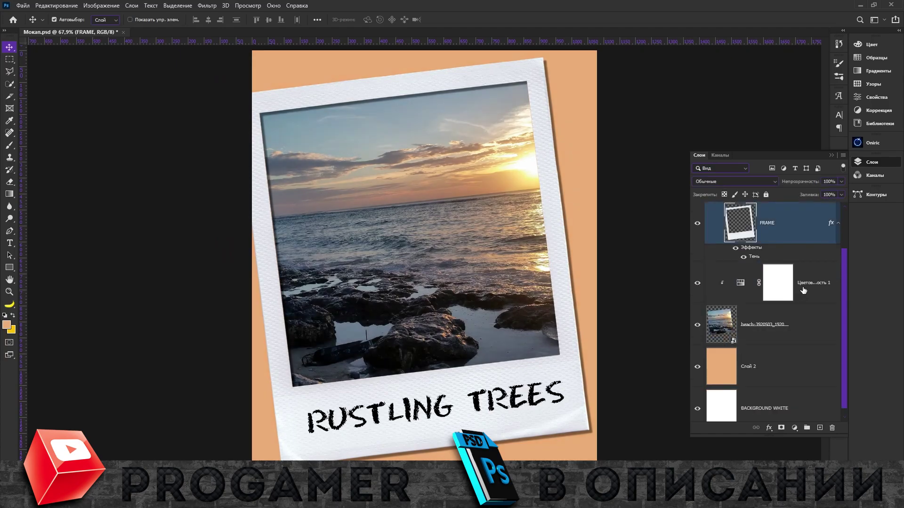
left_click(802, 289)
left_click(795, 428)
left_click(903, 381)
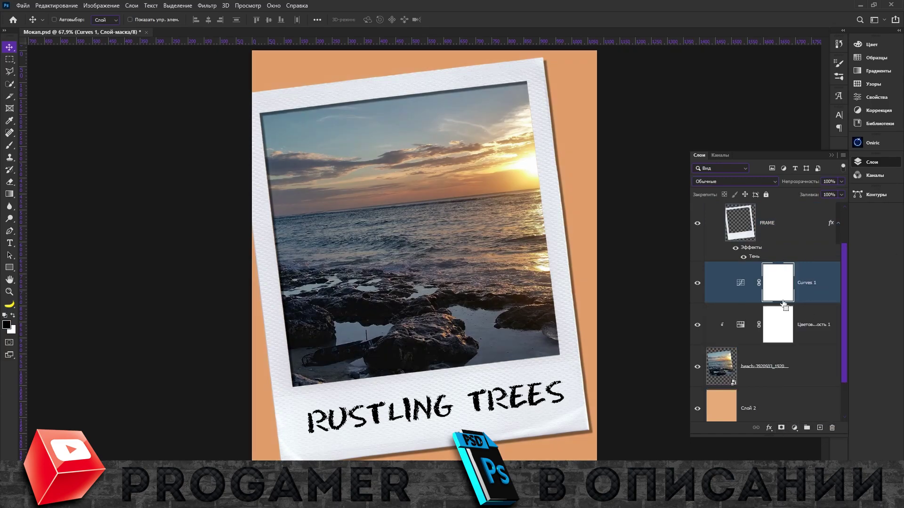
key("ctrl+z")
left_click(750, 171)
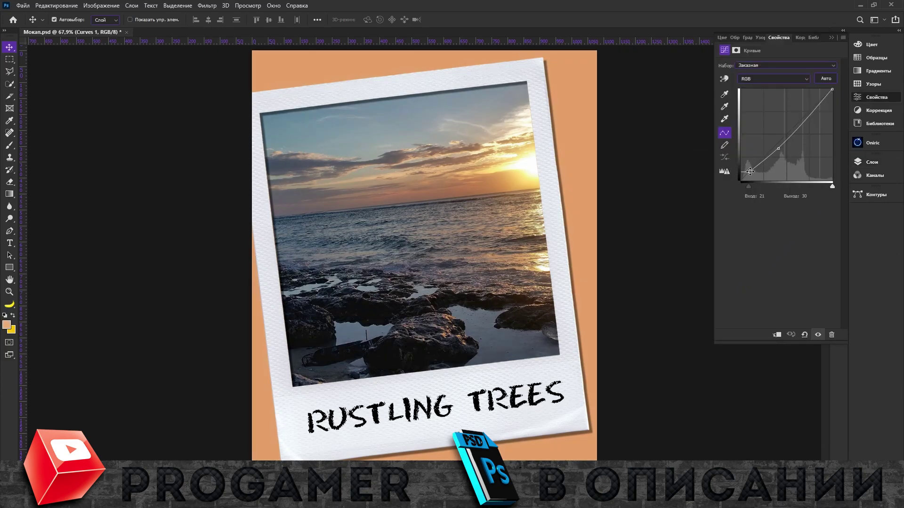
left_click(871, 162)
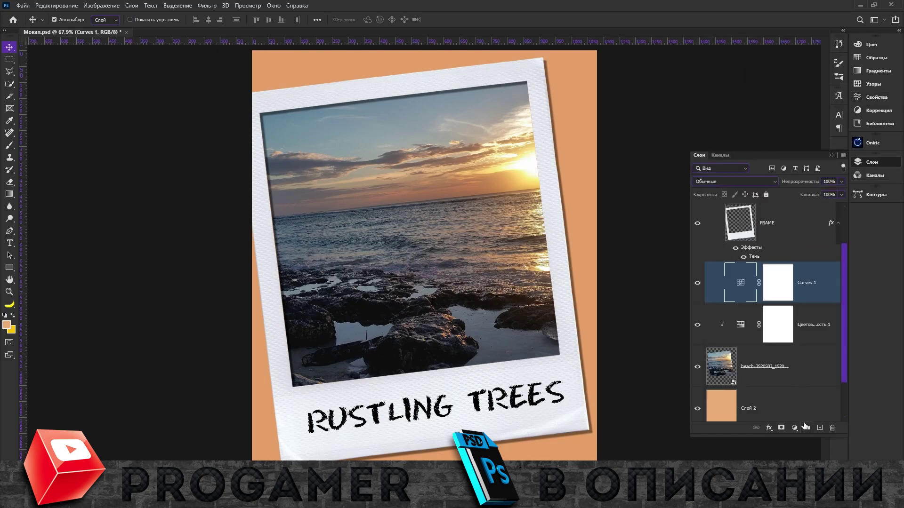
key("Delete")
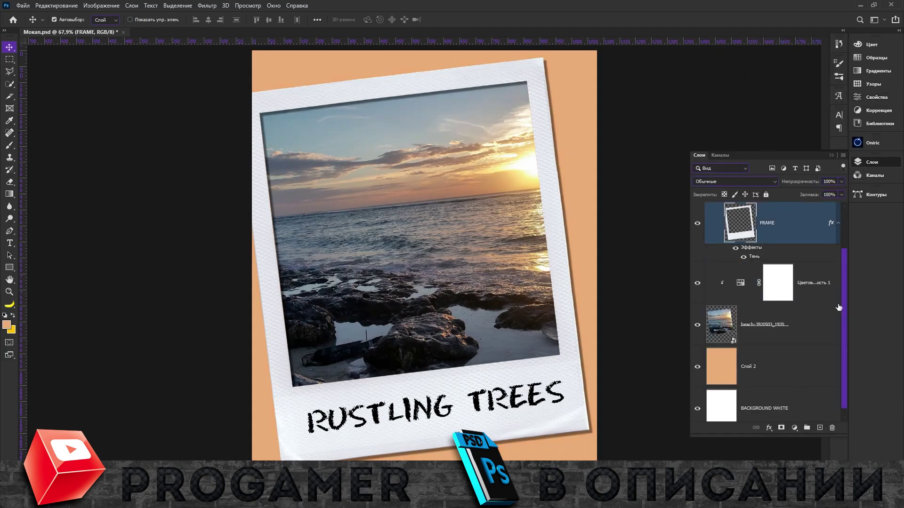
Add a new Curves layer with a raised black point and a darkened midtone point.
left_click(795, 428)
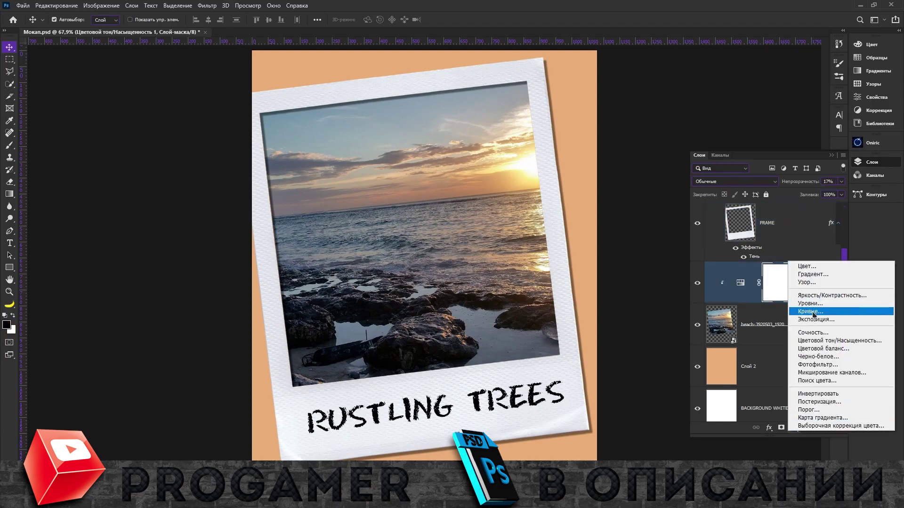
left_click(813, 313)
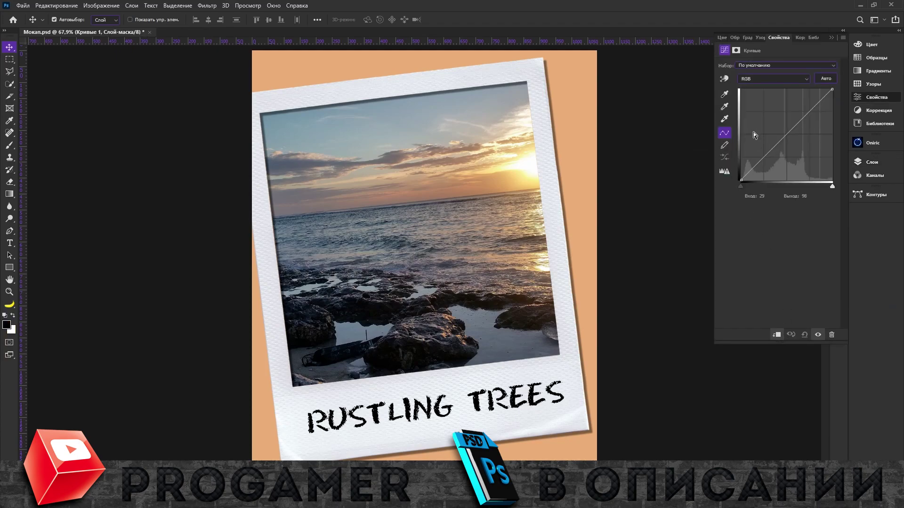
left_click_drag(744, 180, 742, 171)
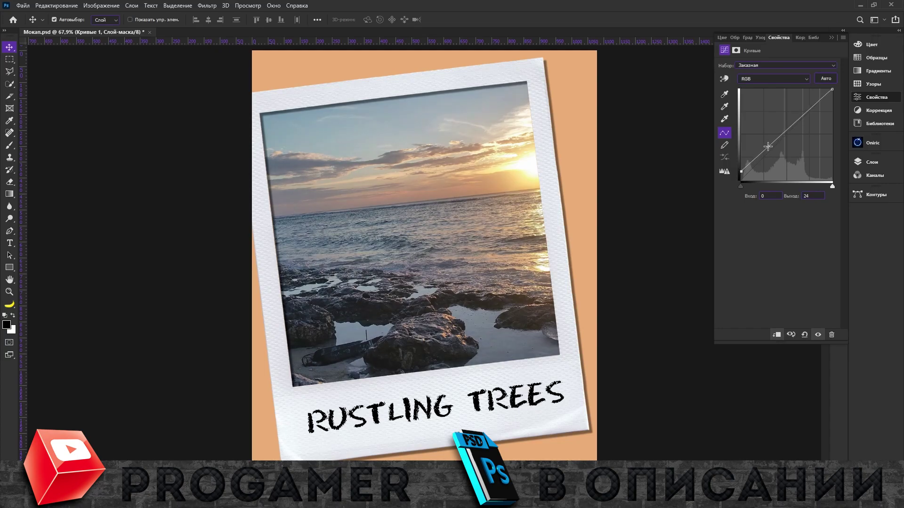
mouse_move(770, 145)
left_mouse_down()
mouse_move(771, 154)
mouse_move(791, 128)
left_mouse_up()
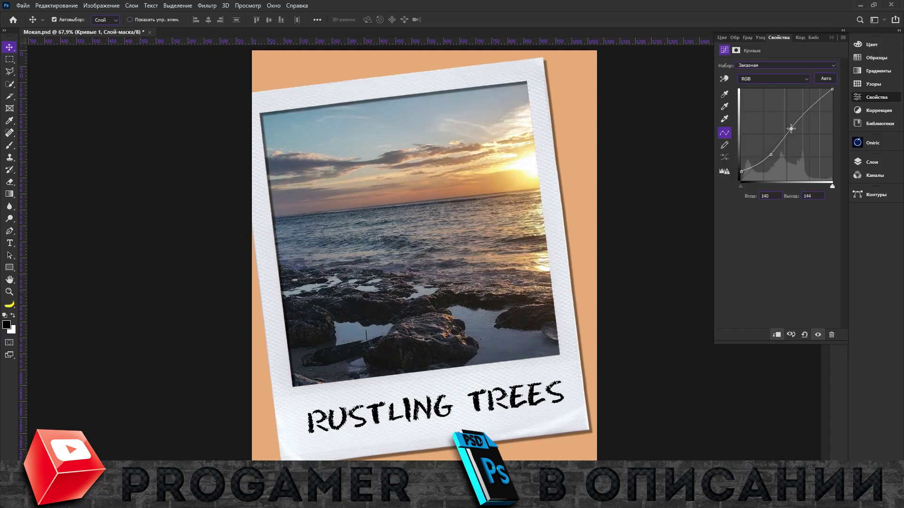
left_click(872, 162)
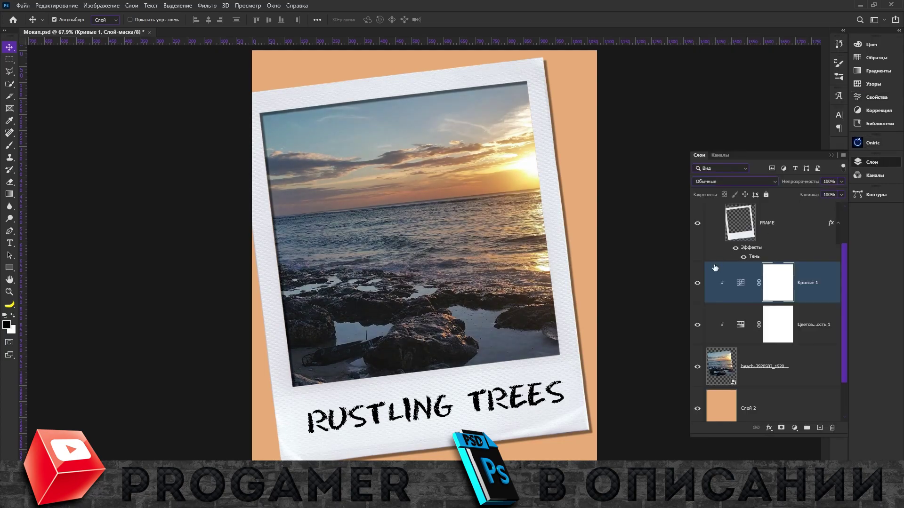
Unclip Hue/Saturation from the beach photo and clip it back on.
scroll(563, 231, "down", 2)
scroll(777, 283, "up", 2)
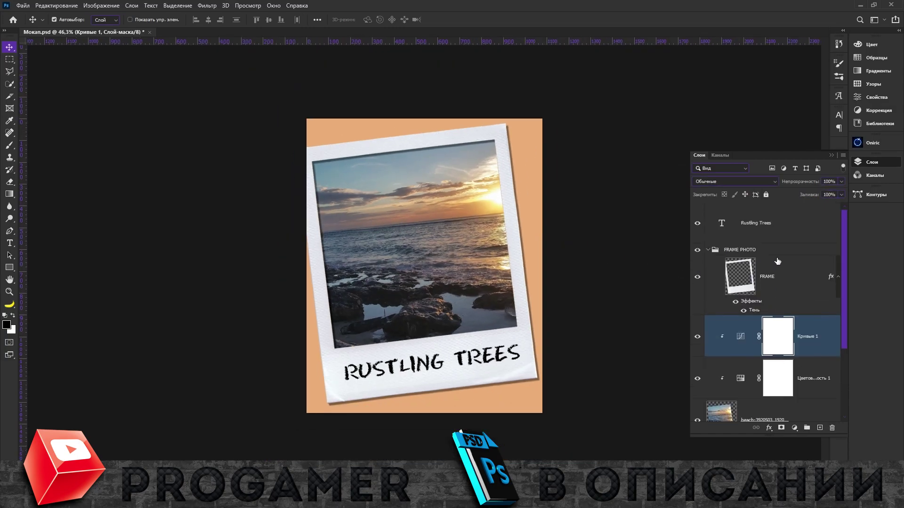
left_click(807, 289)
scroll(752, 297, "down", 3)
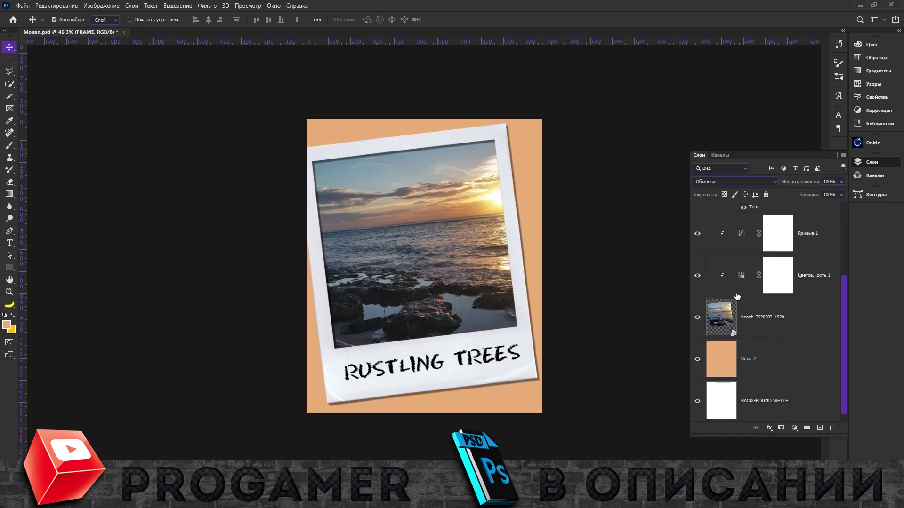
left_click(737, 296, "alt")
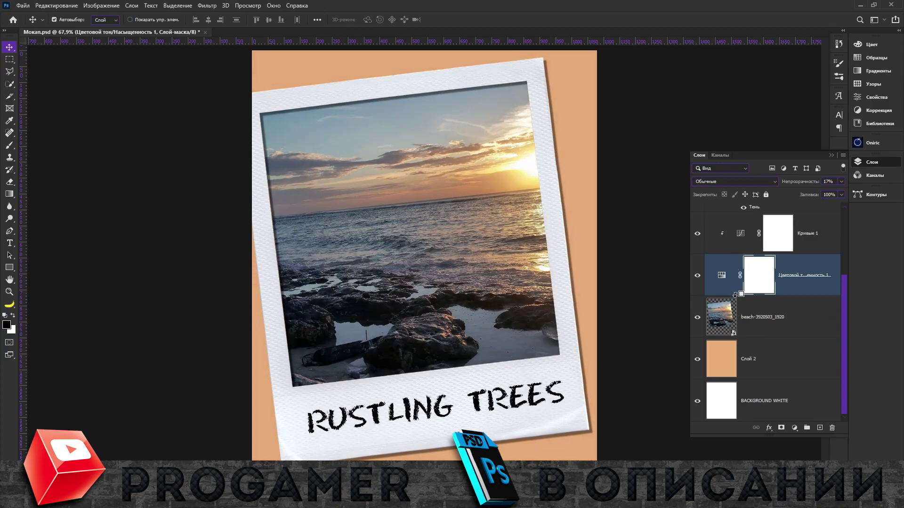
left_click(735, 295, "alt")
Zoom out, collapse the FRAME PHOTO group, and select the Кривые 1 curves layer.
key("ctrl+minus")
scroll(748, 328, "up", 5)
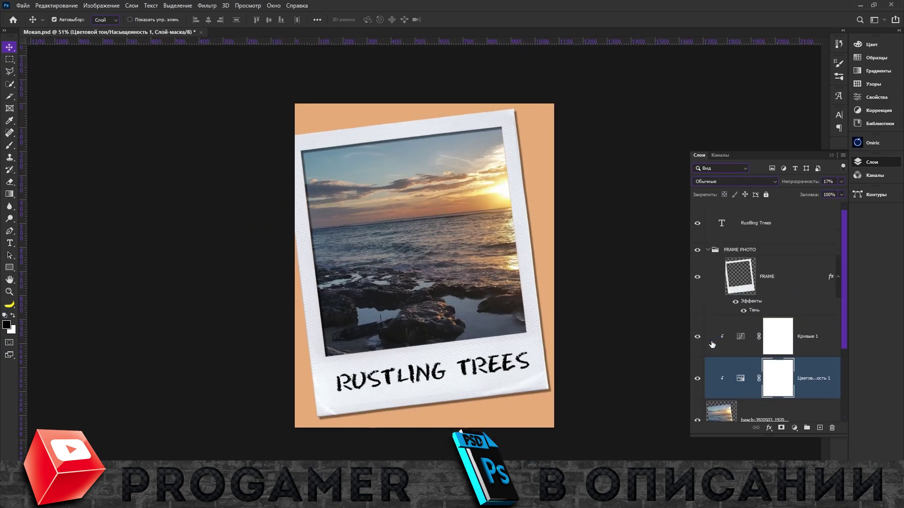
left_click(741, 259)
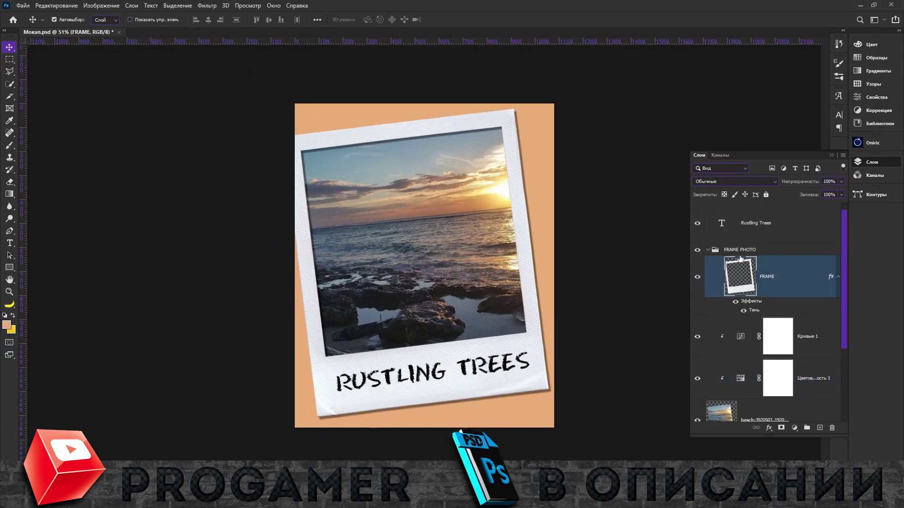
left_click(707, 250)
left_click(793, 281)
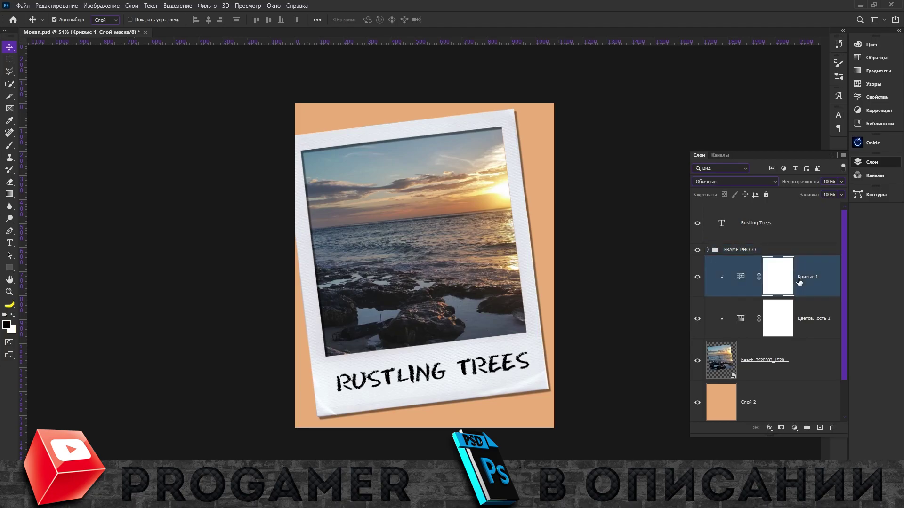
left_click(831, 156)
left_click(859, 161)
Replace the RUSTLING TREES caption with 'ыфвфвыфывф' and commit the text.
double_click(721, 223)
type("ыфвфвыфывф")
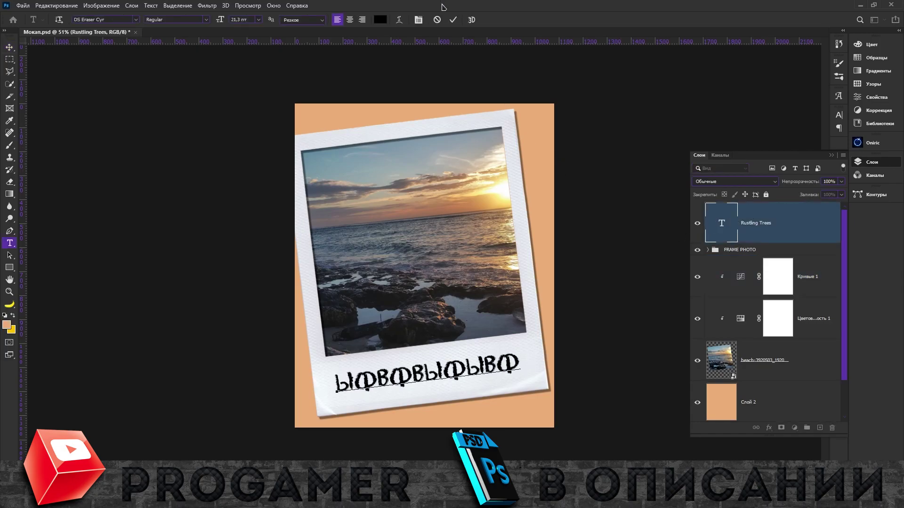
left_click(453, 19)
key("v")
key("ctrl+0")
scroll(541, 196, "up", 1)
scroll(537, 218, "up", 1)
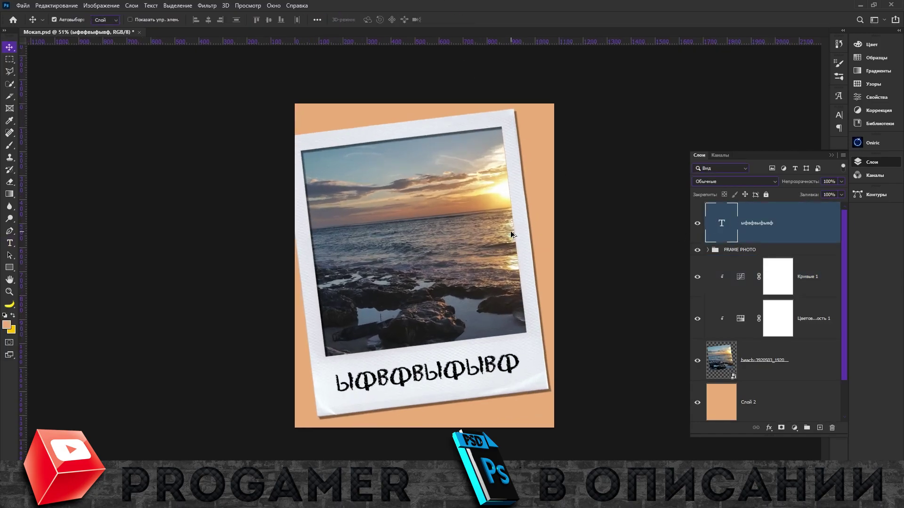
scroll(517, 226, "up", 1)
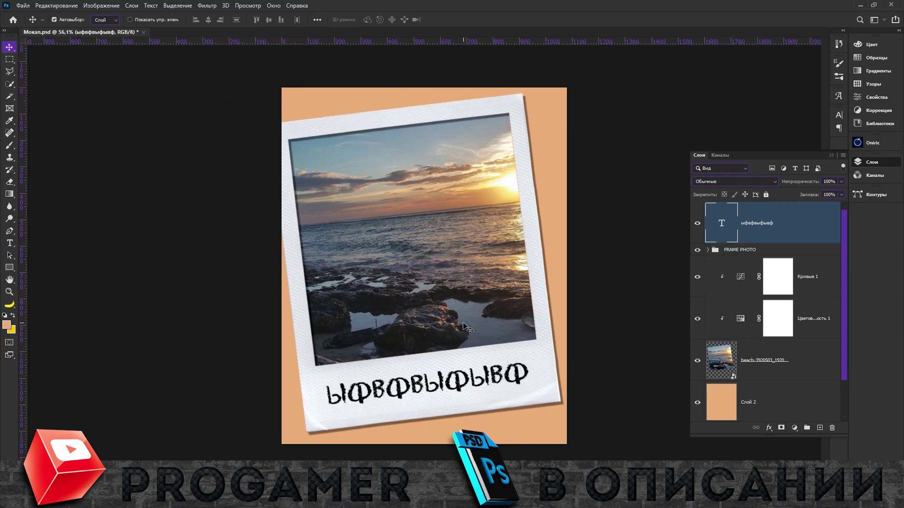
scroll(463, 325, "down", 1)
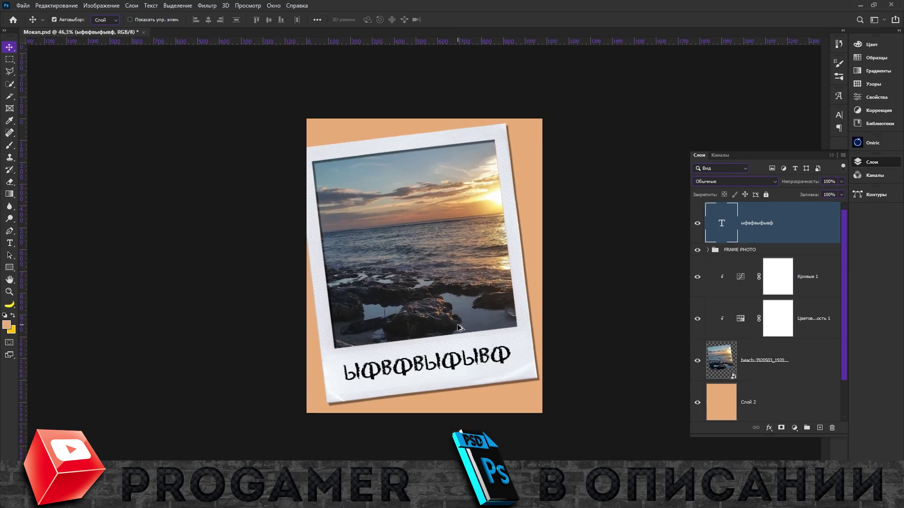
scroll(458, 326, "down", 1)
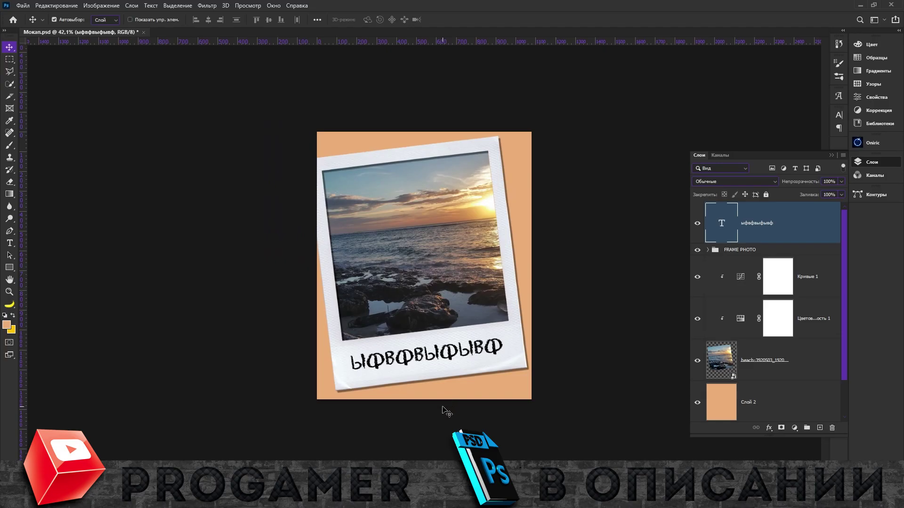